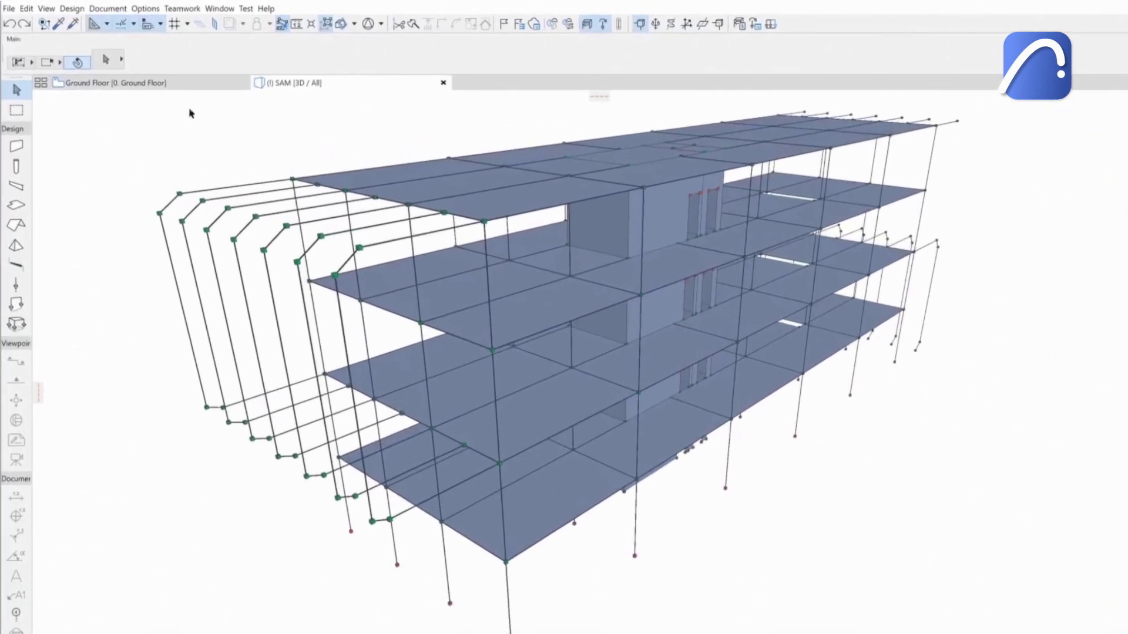
- Review the SAF Translators' miscellaneous export settings, then save the model as SAF 1.xlsx
click(8, 7)
mouse_move(41, 161)
mouse_move(258, 195)
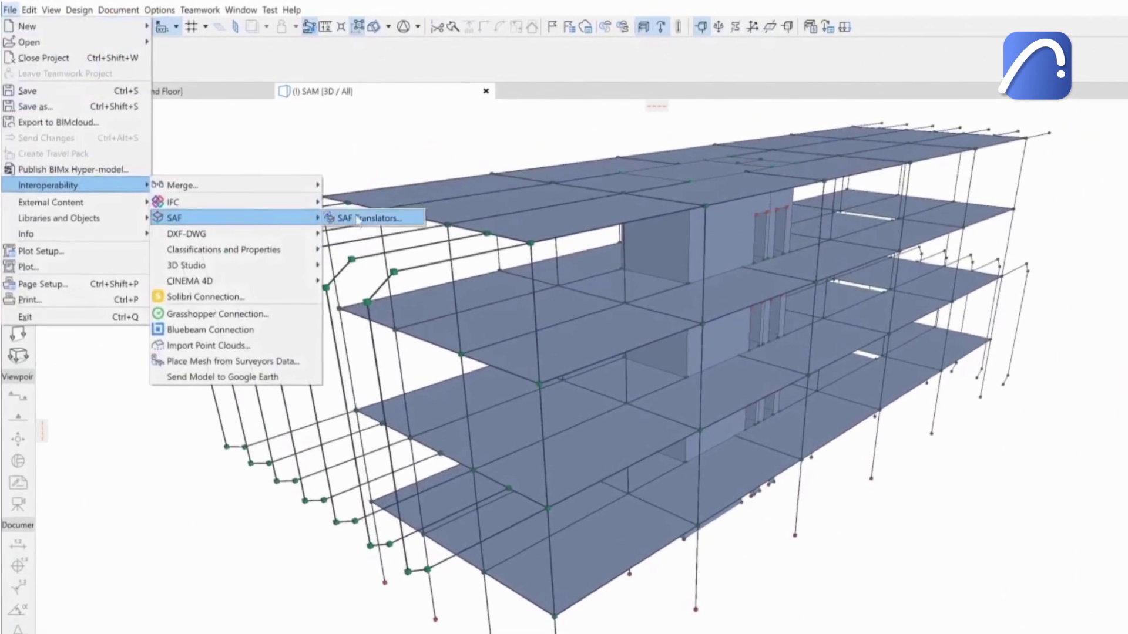
click(365, 219)
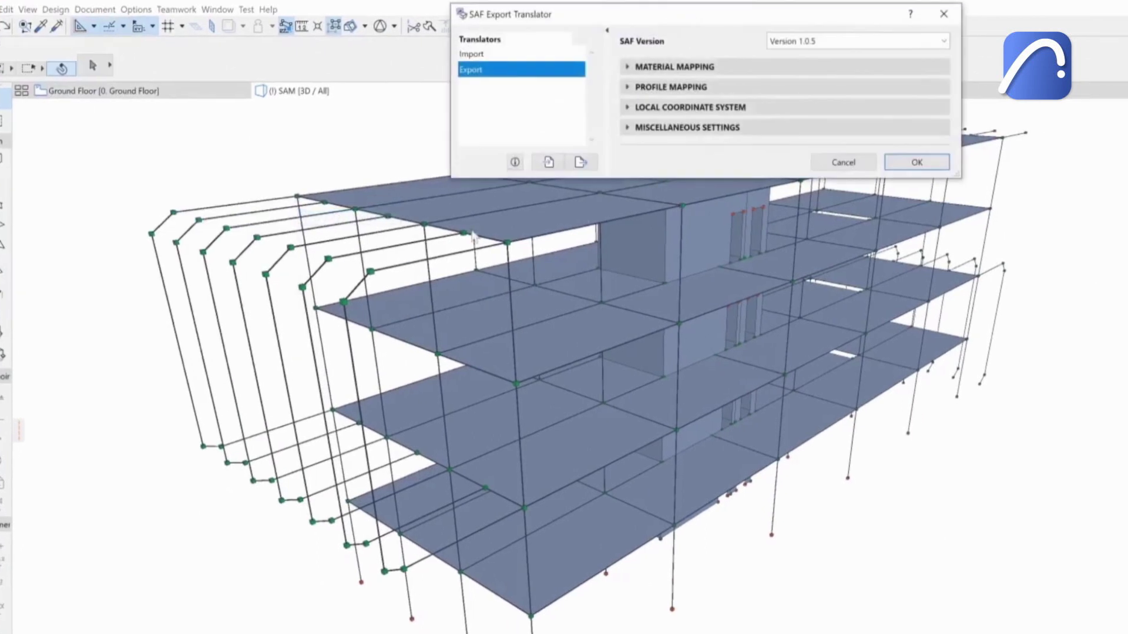
click(678, 127)
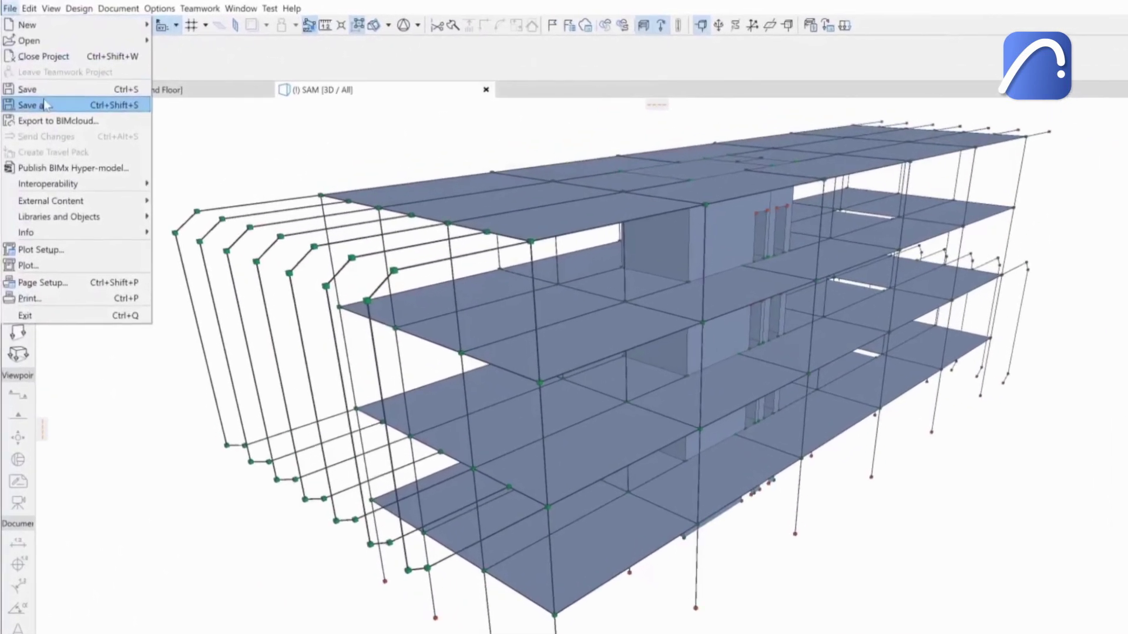
click(37, 96)
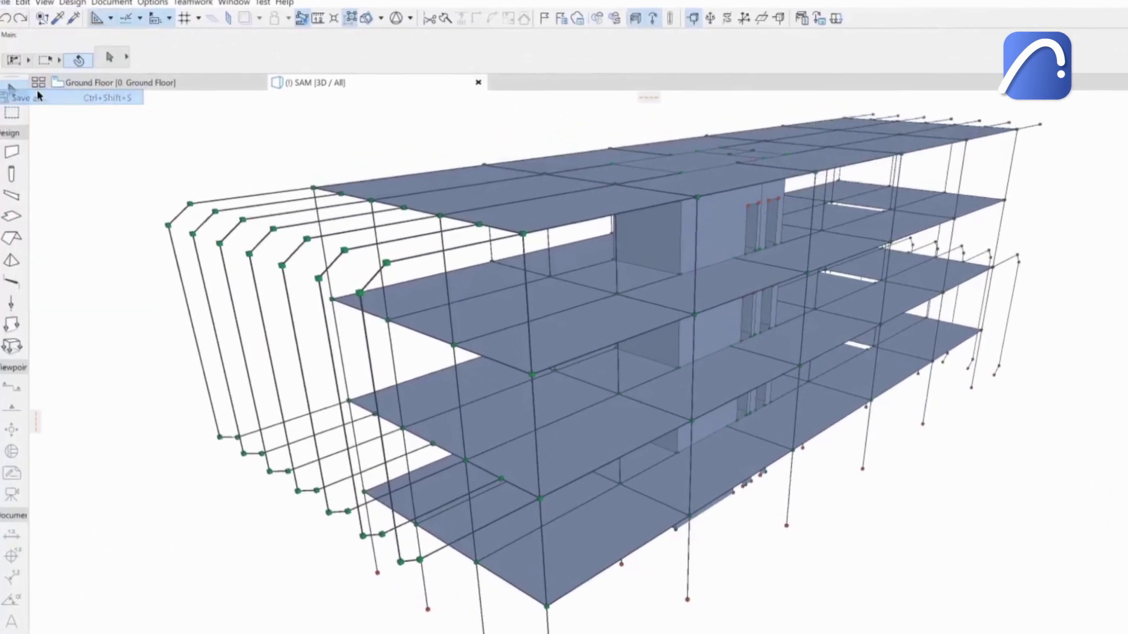
click(588, 479)
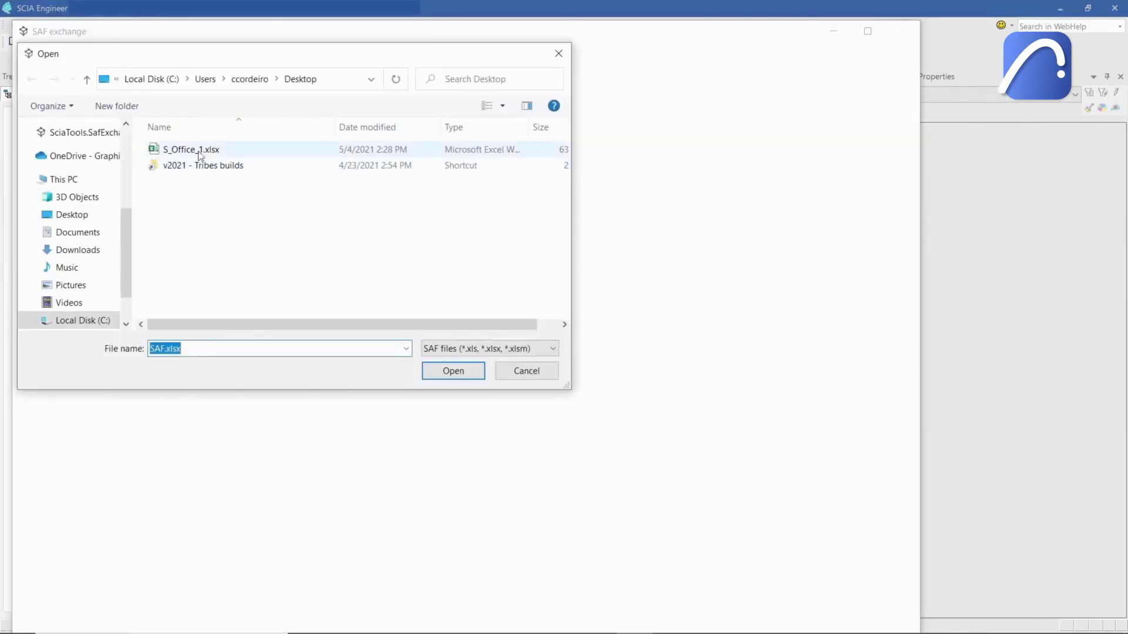
- Import S_Office_1.xlsx and add a -2.50 kN/m² surface load on the 2D members
click(196, 150)
click(451, 371)
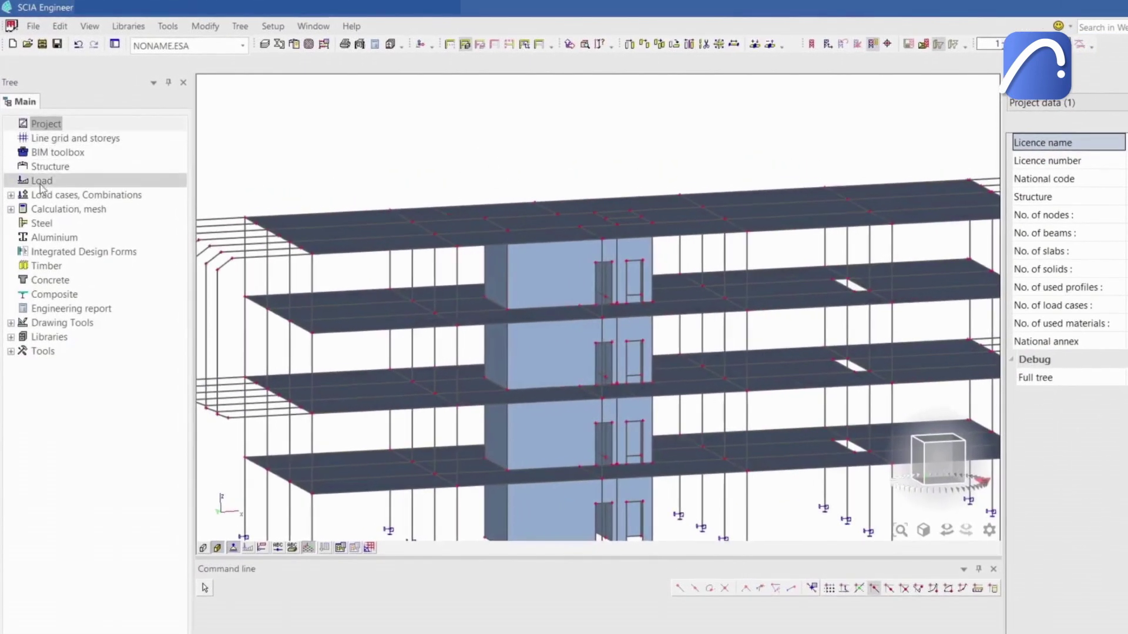
click(41, 182)
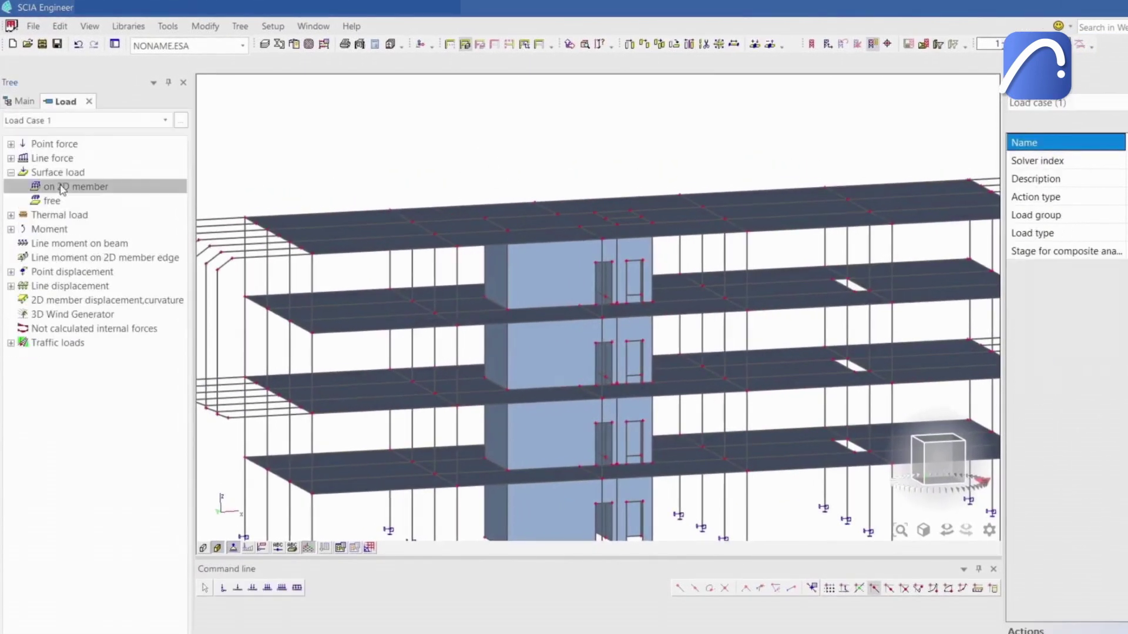
click(62, 188)
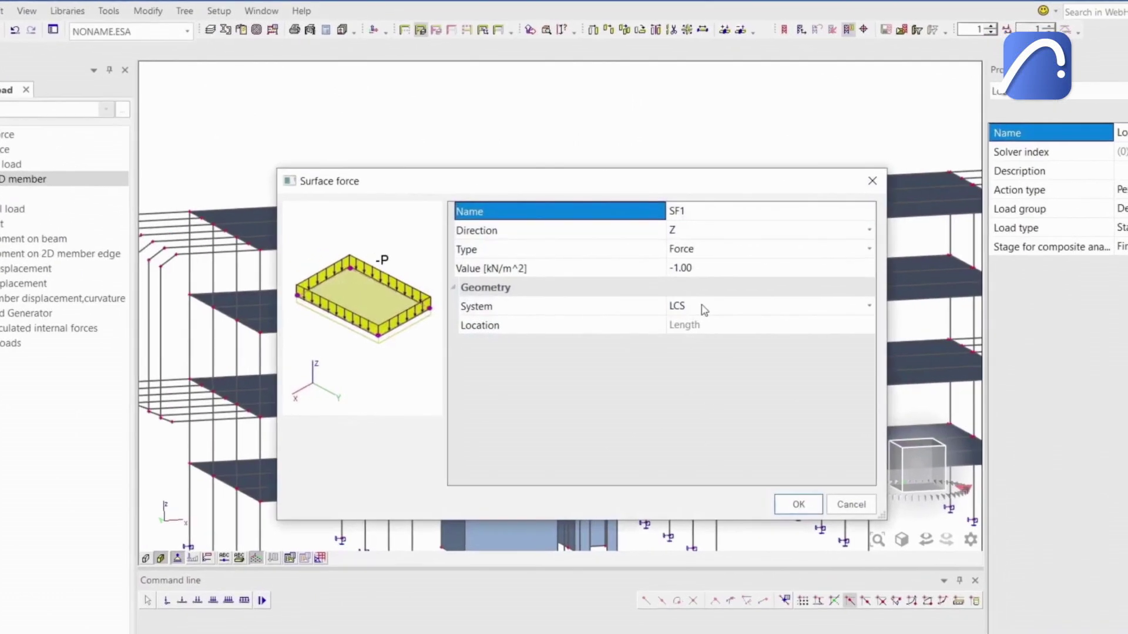
click(726, 309)
click(693, 266)
text(-2.50)
click(782, 509)
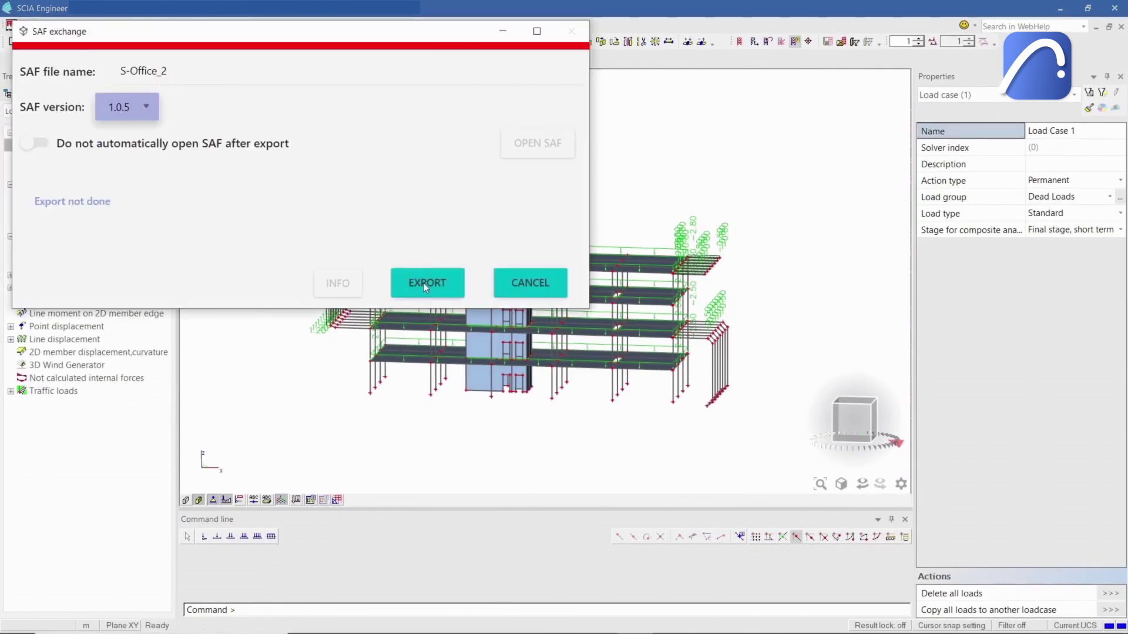
- Export the SCIA model to SAF, then compare Archicad's current model against SAF 2.xlsx
click(424, 284)
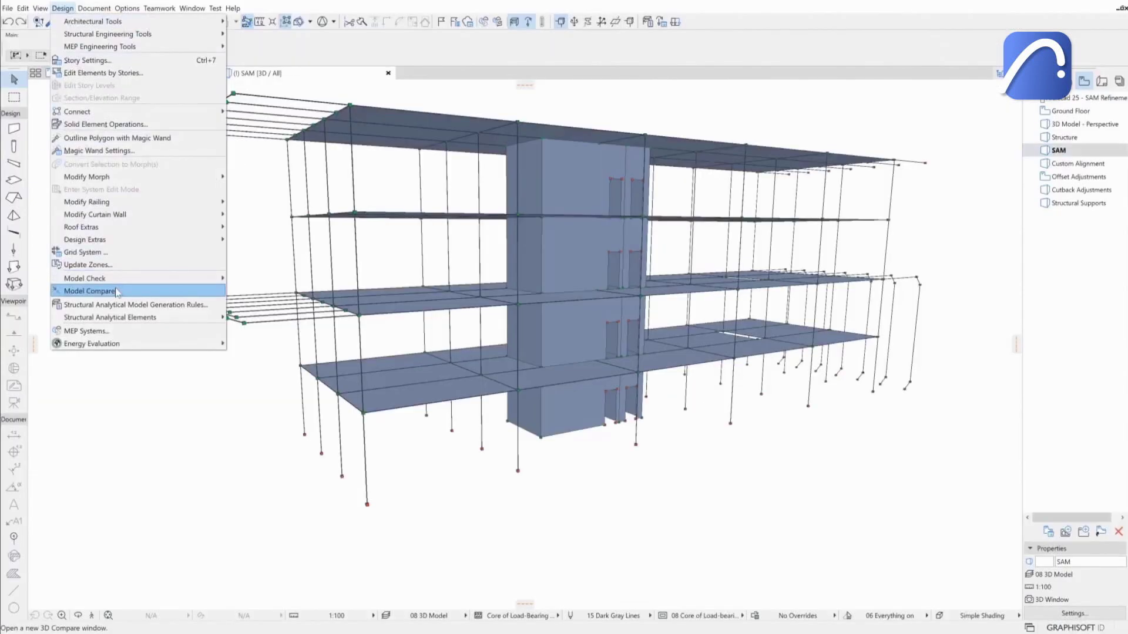
click(89, 291)
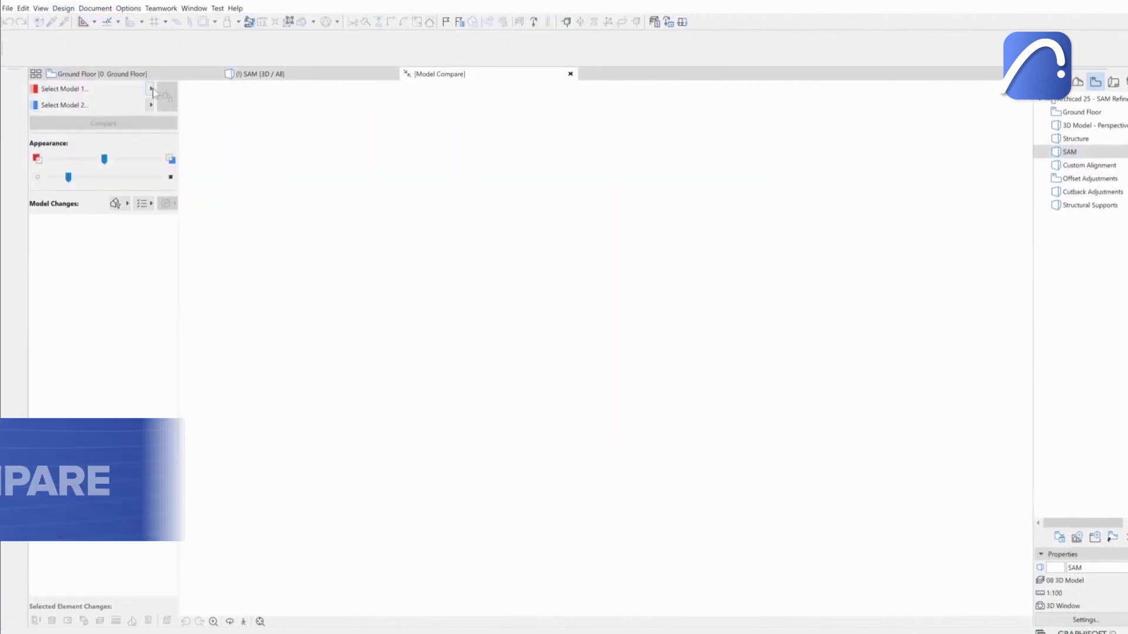
click(149, 87)
click(197, 92)
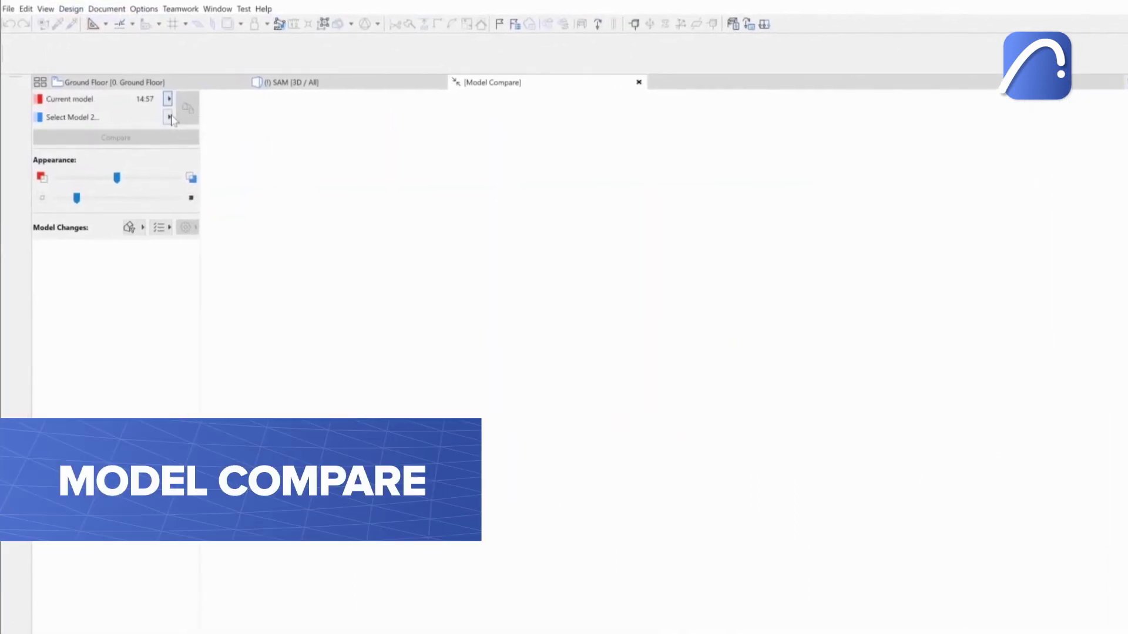
click(158, 110)
click(226, 141)
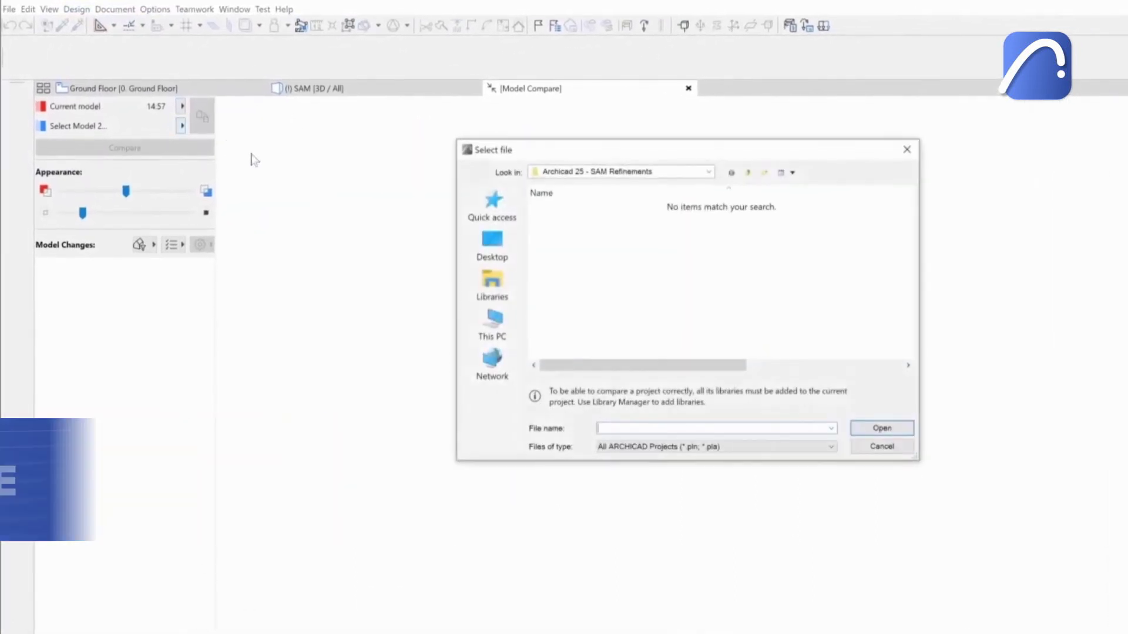
click(653, 444)
click(657, 468)
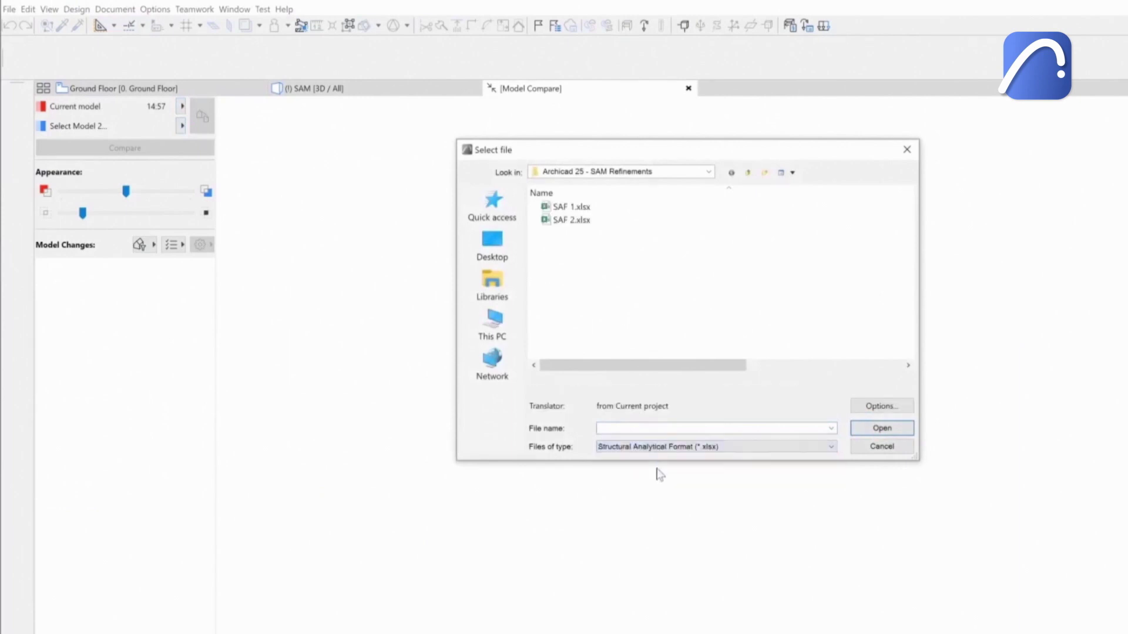
click(561, 220)
click(881, 428)
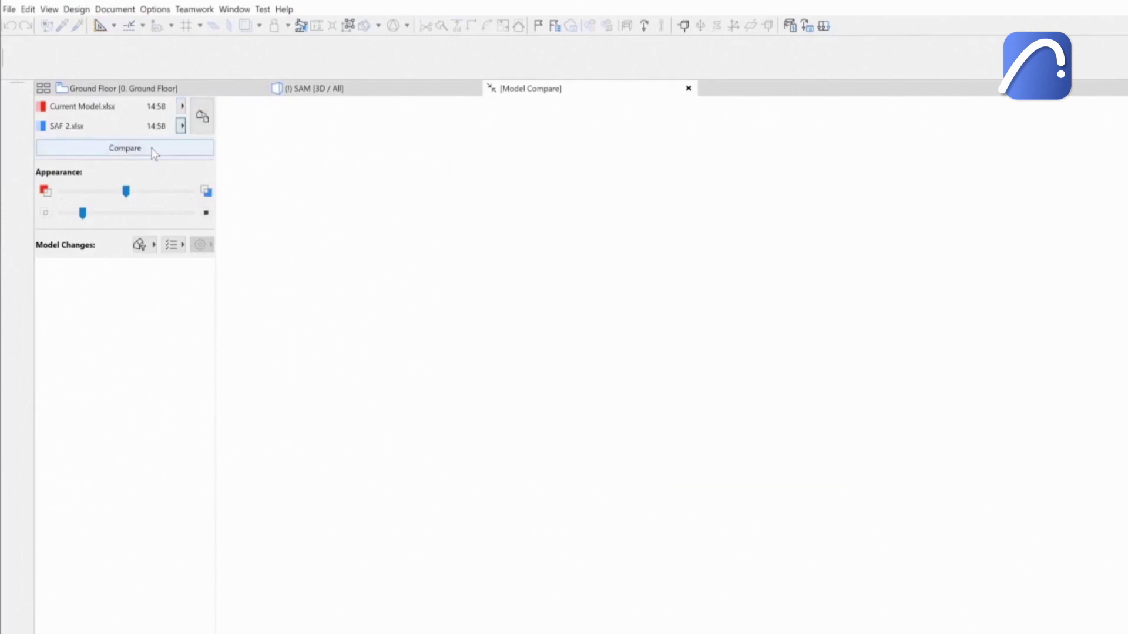
- Add all four Model 2 Only element groups to a new issue and accept them
click(150, 149)
click(43, 266)
click(88, 280)
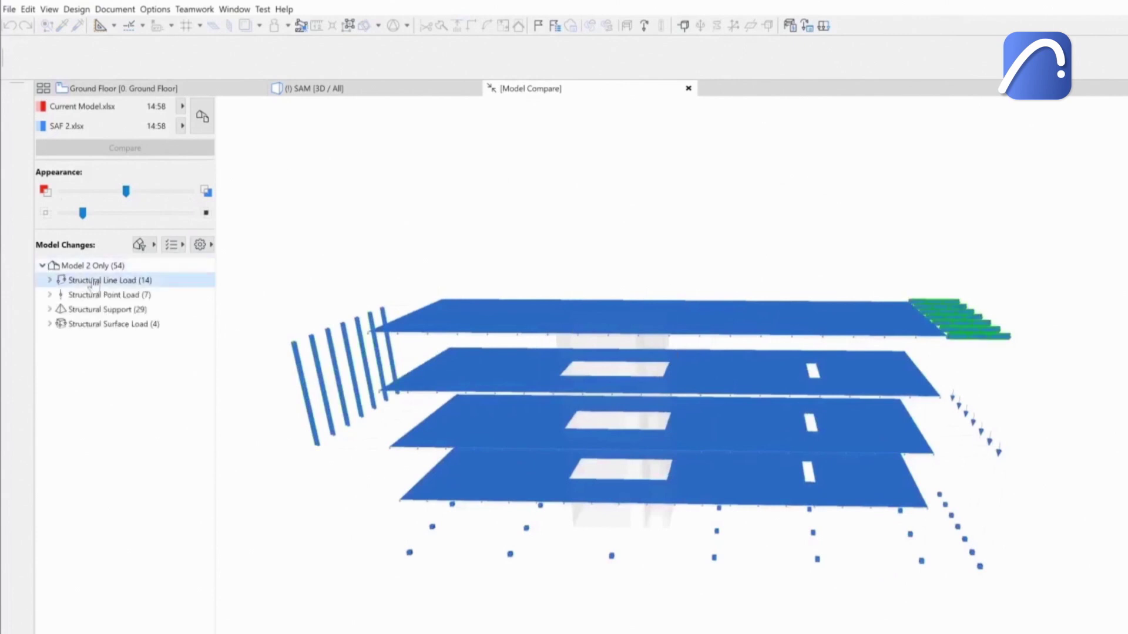
shift+click(101, 324)
right_click(117, 324)
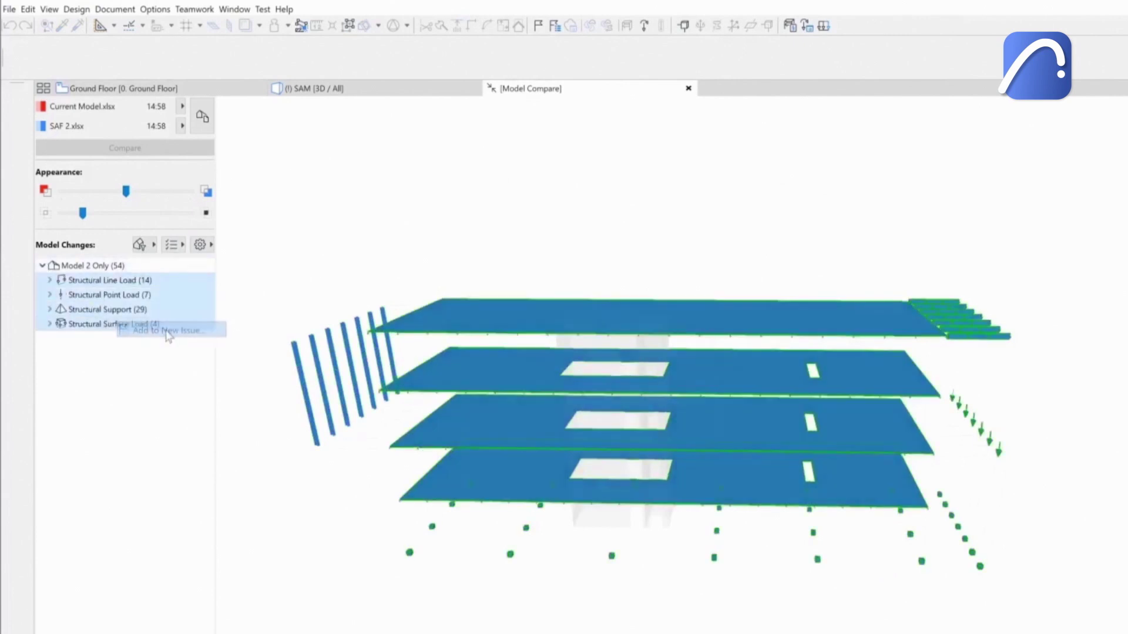
click(790, 352)
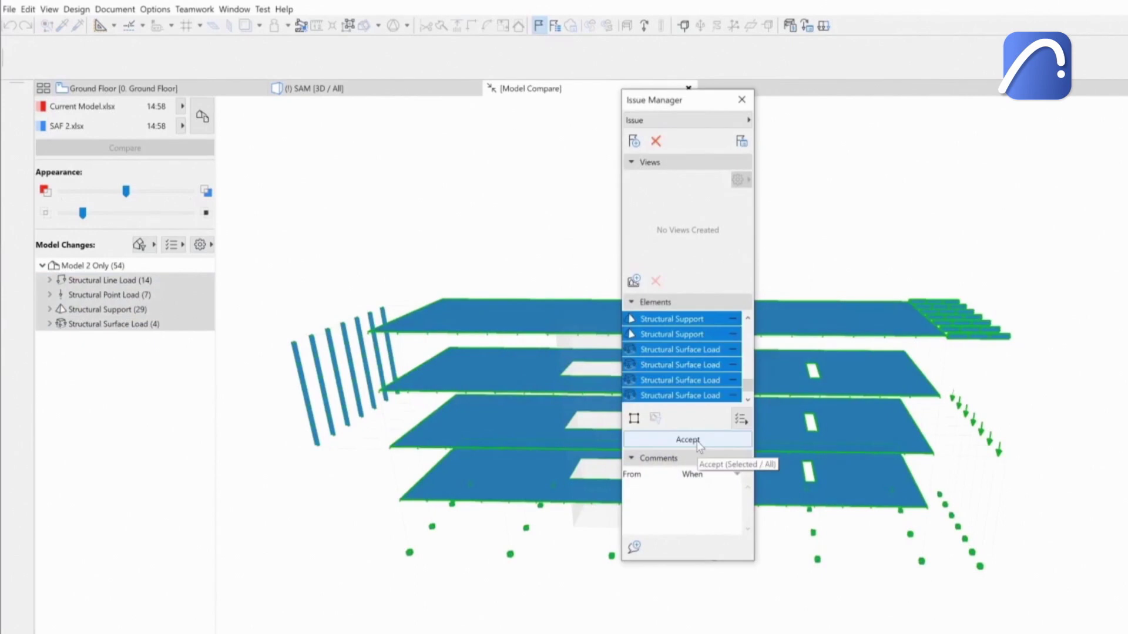
click(687, 440)
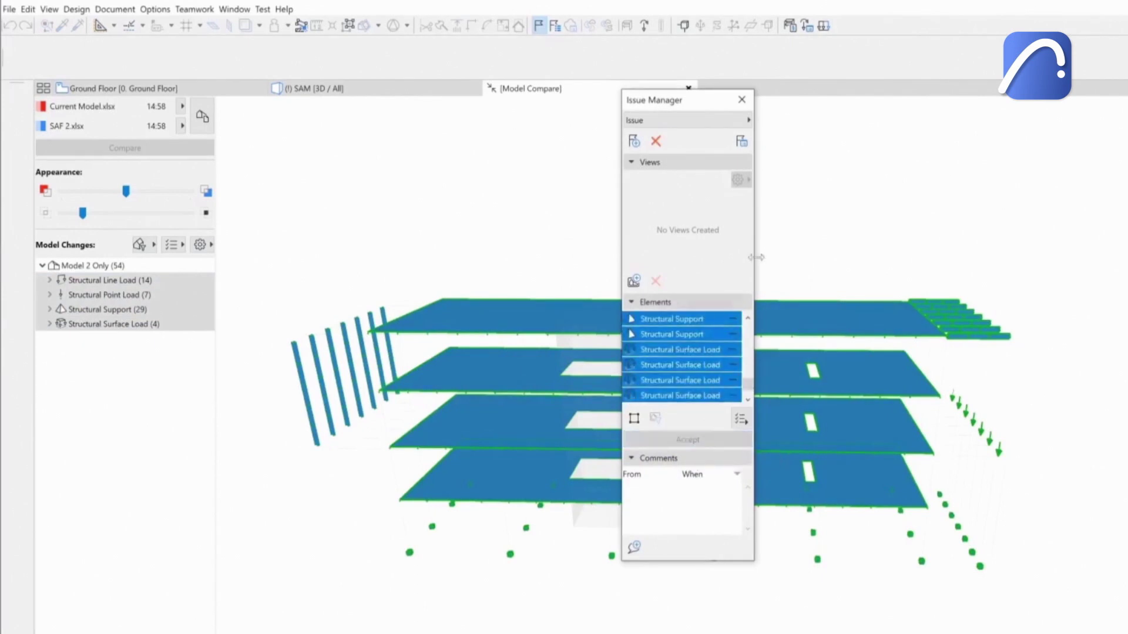
click(743, 101)
click(688, 88)
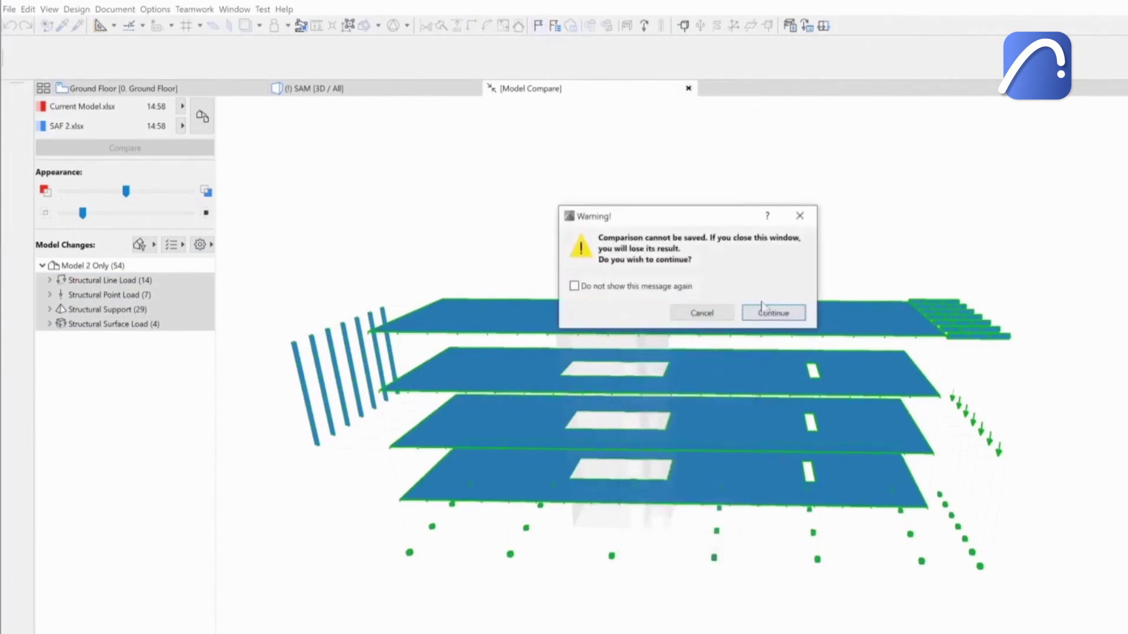
- Check the new issue in the Issue Organizer and review the surface and line load settings
click(766, 309)
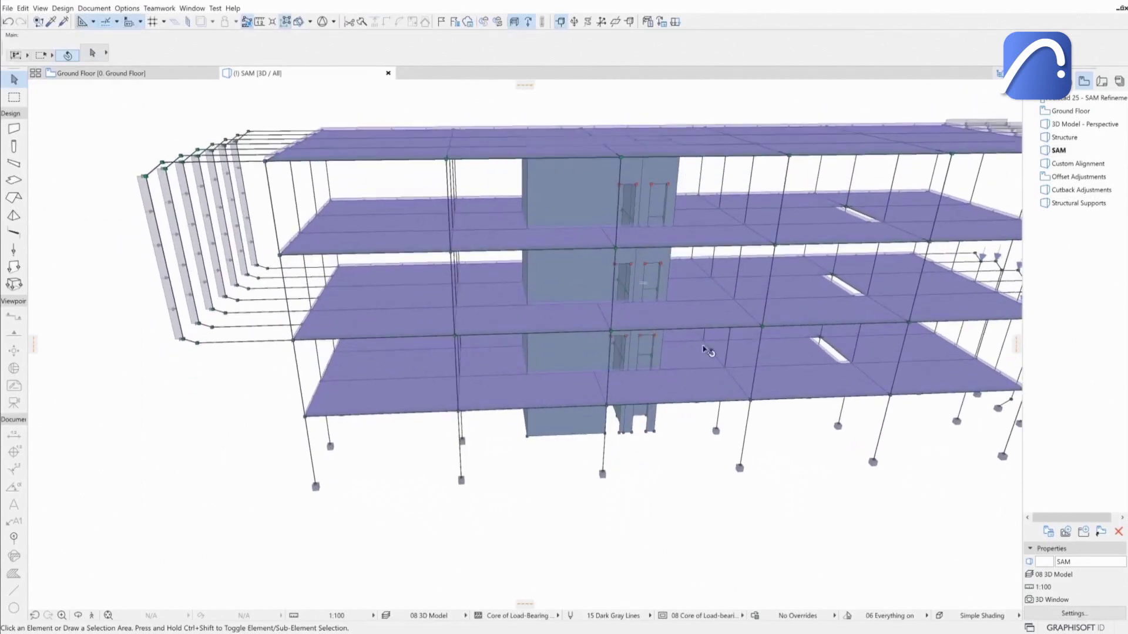
click(456, 23)
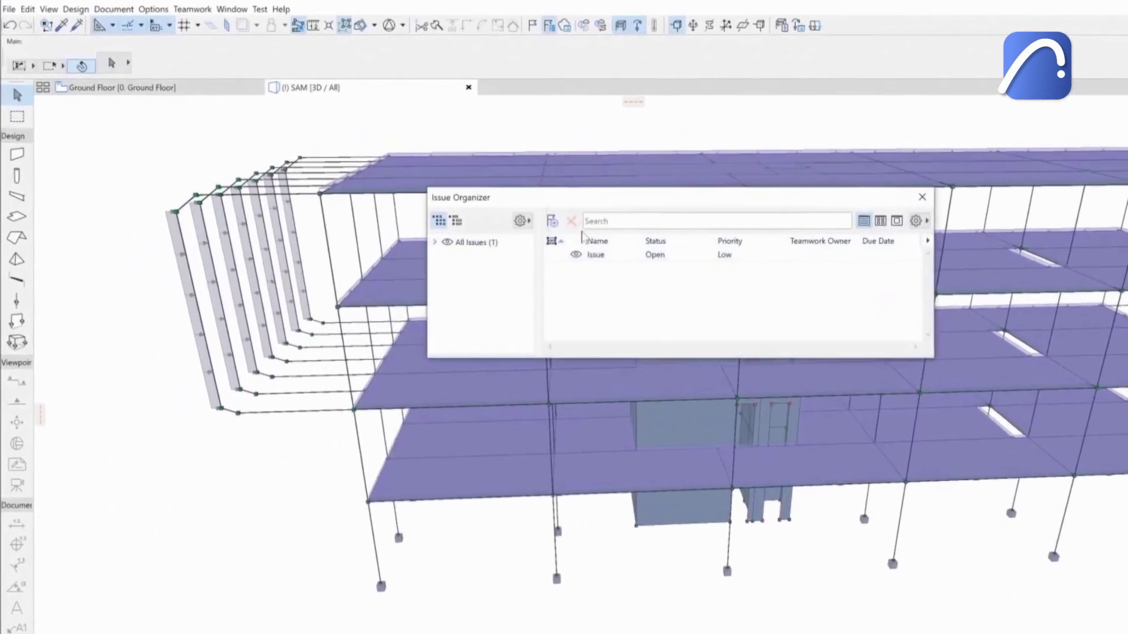
click(538, 241)
click(765, 164)
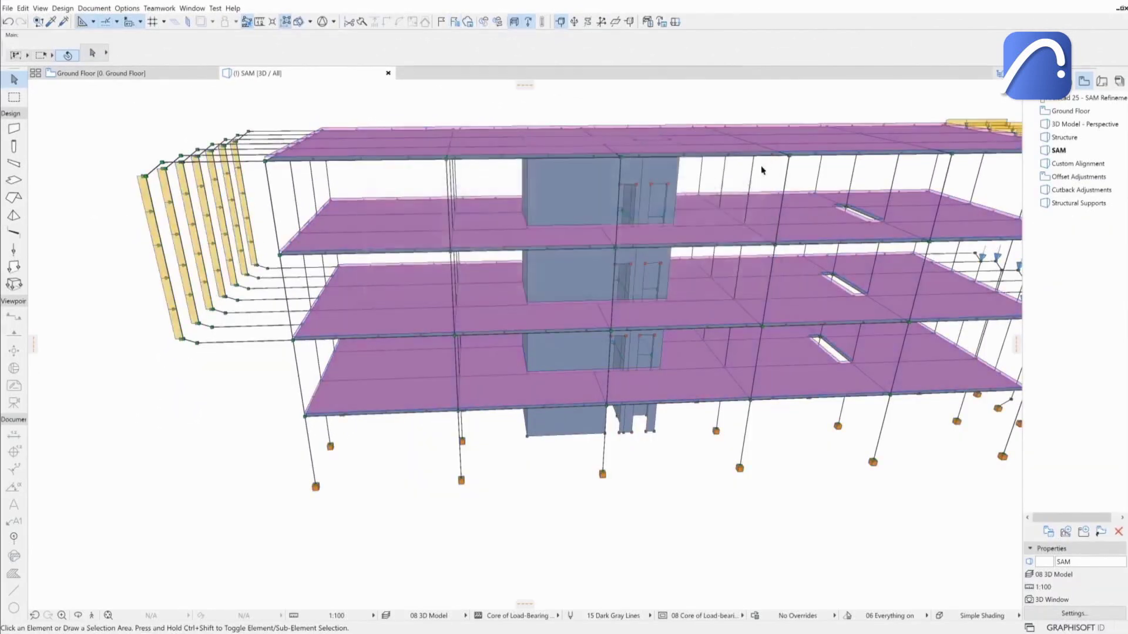
click(16, 55)
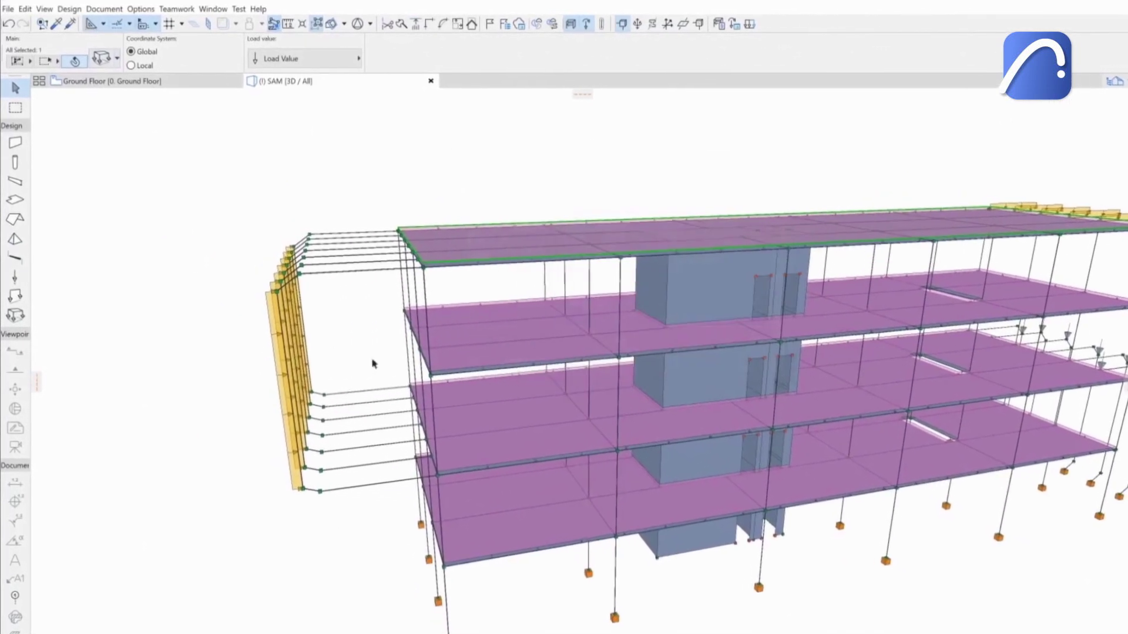
key(ctrl+t)
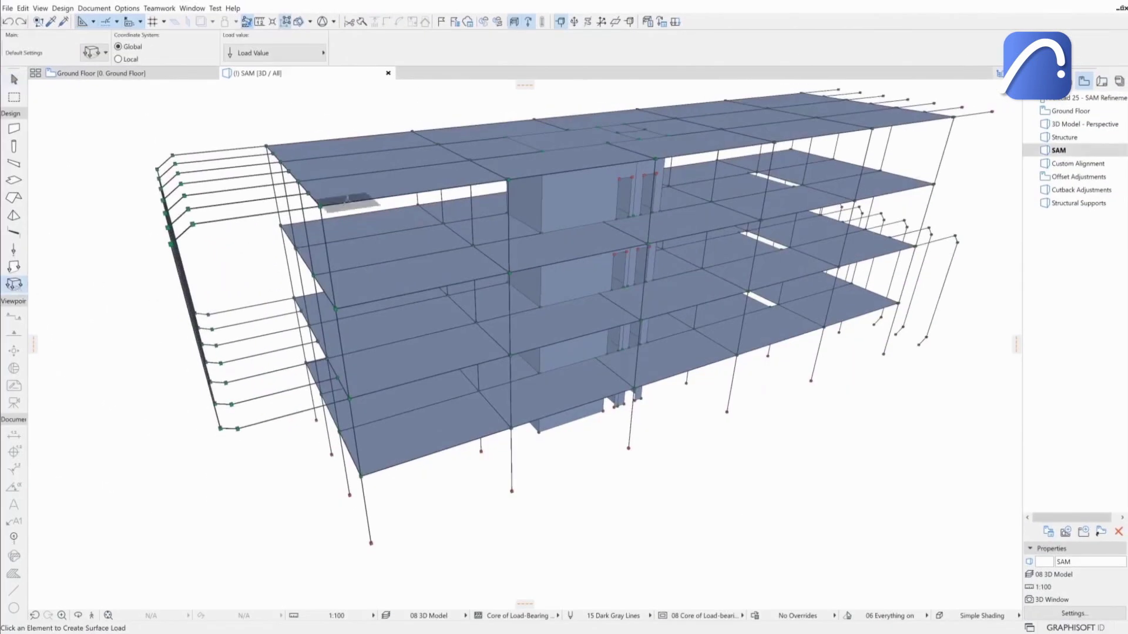
- Place a surface load on the top slab and a line load along the left beam
click(350, 195)
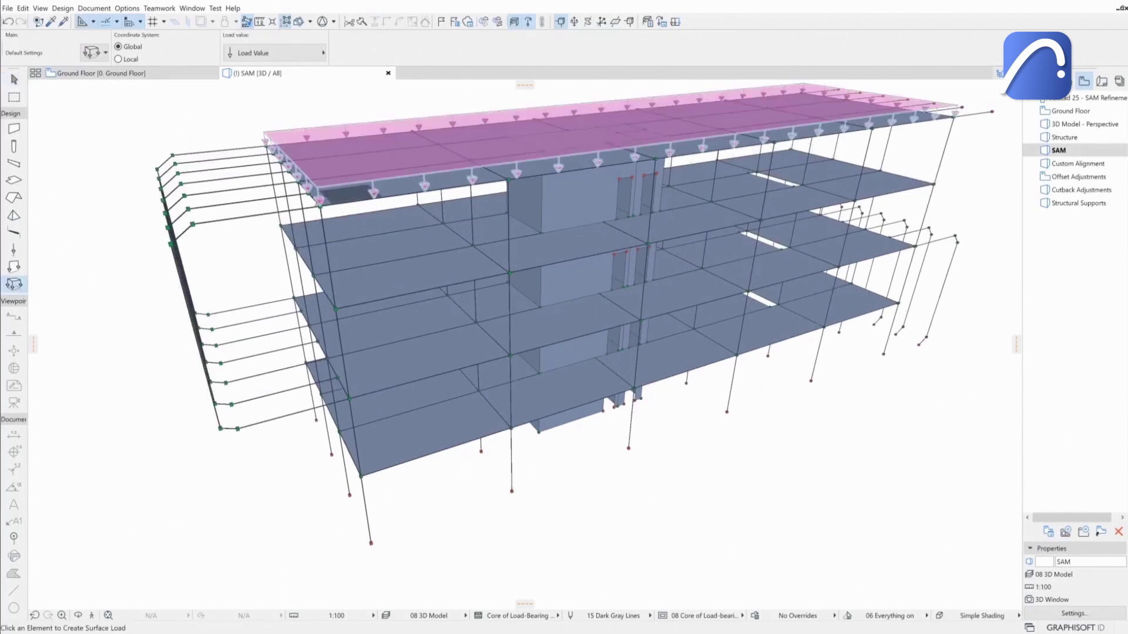
click(13, 268)
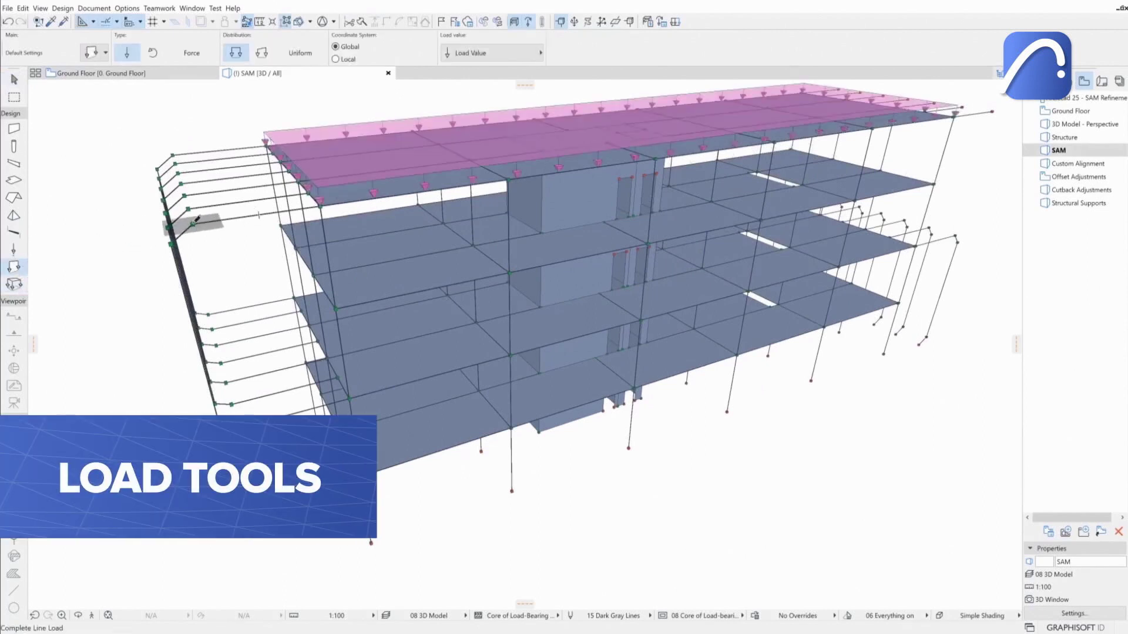
click(191, 219)
click(320, 205)
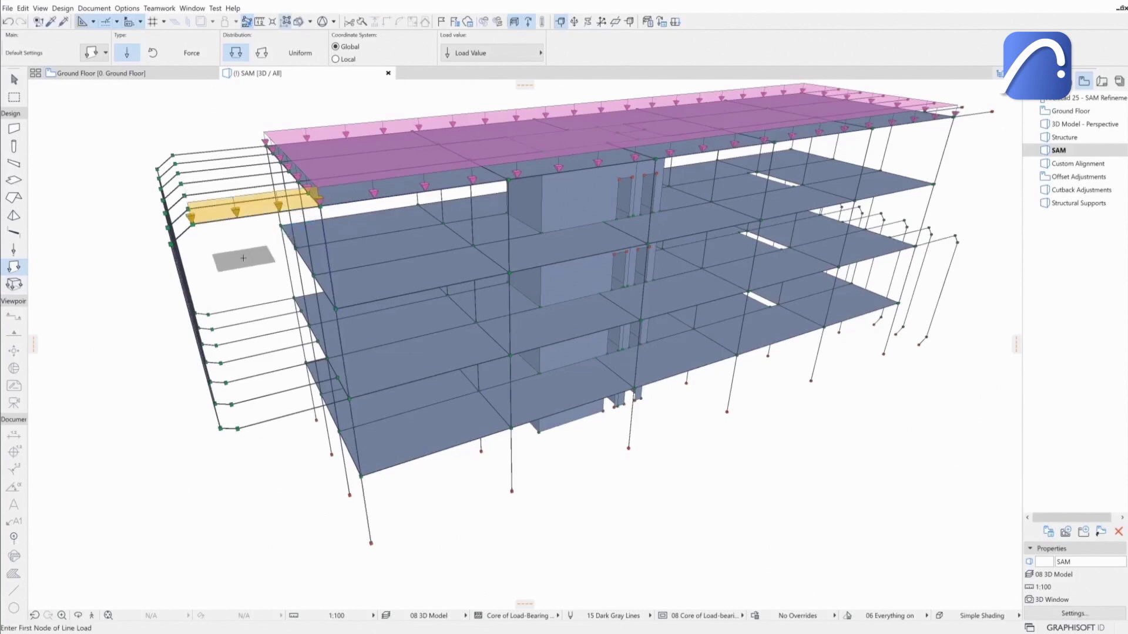
click(13, 250)
shift+middle_drag(126, 244, 194, 239)
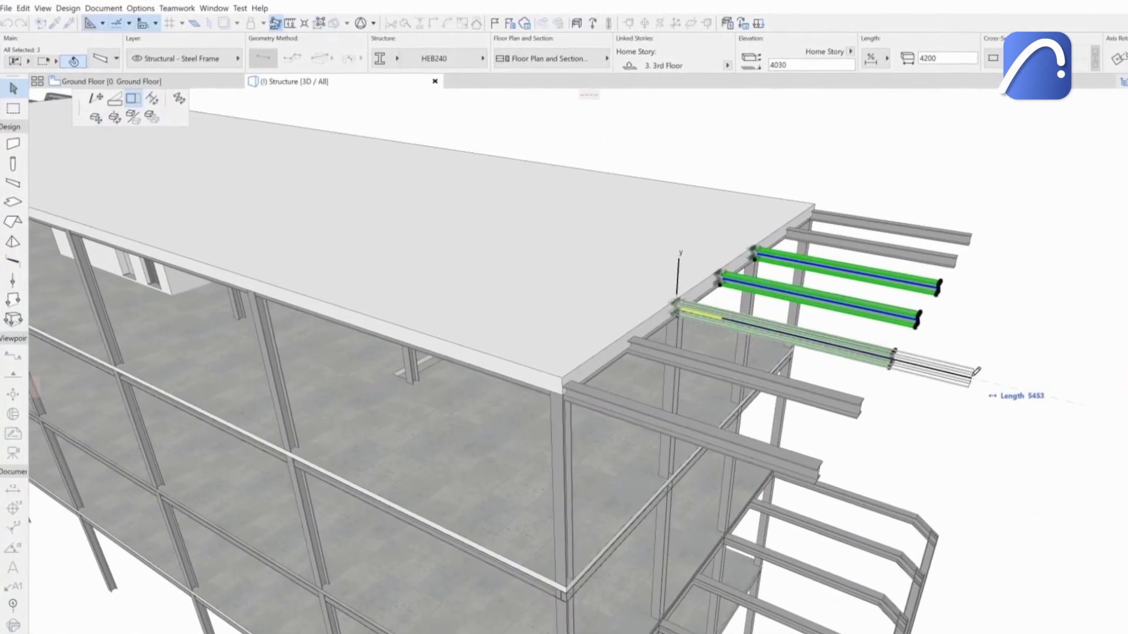
- Finish the third cantilever beam, then export visible elements on all stories as SAF 3.xlsx
click(970, 371)
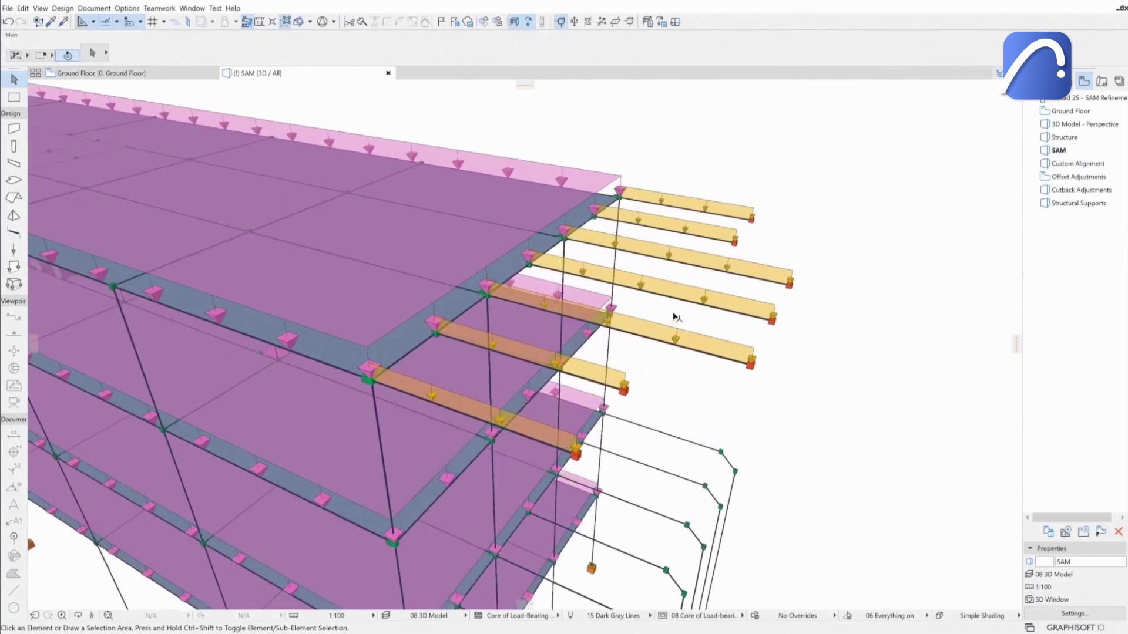
shift+middle_drag(676, 317, 774, 289)
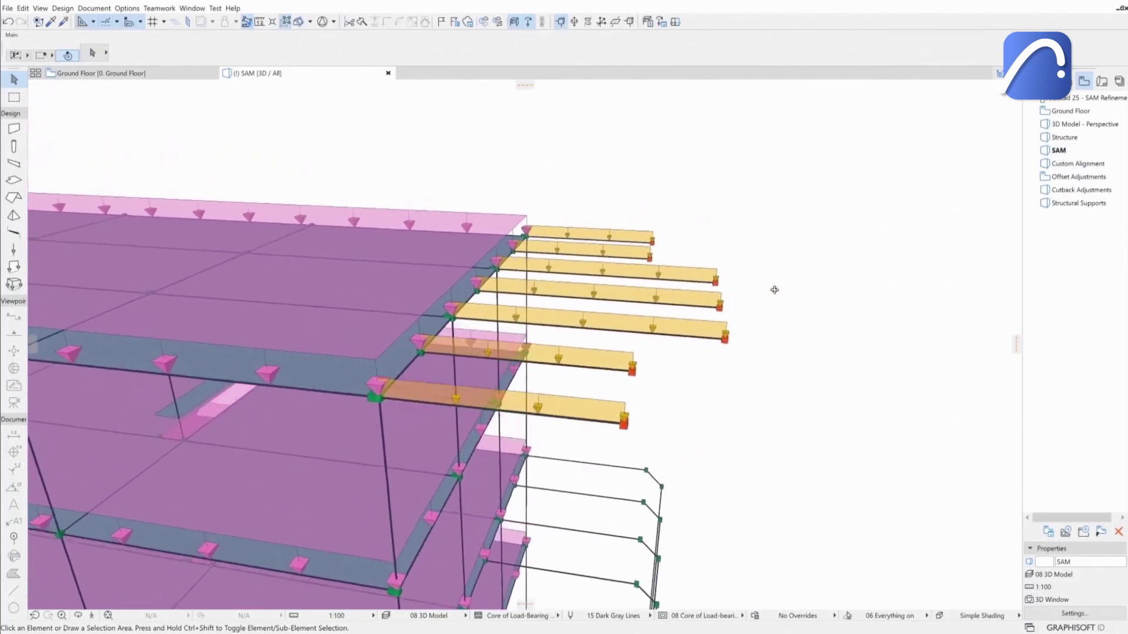
click(7, 9)
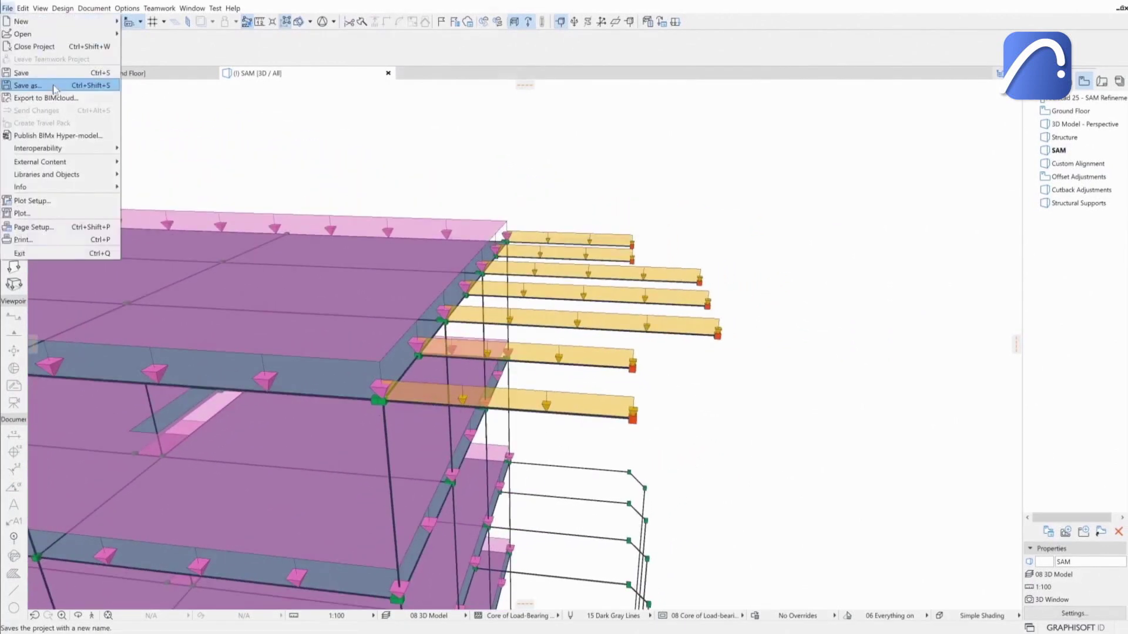
click(53, 86)
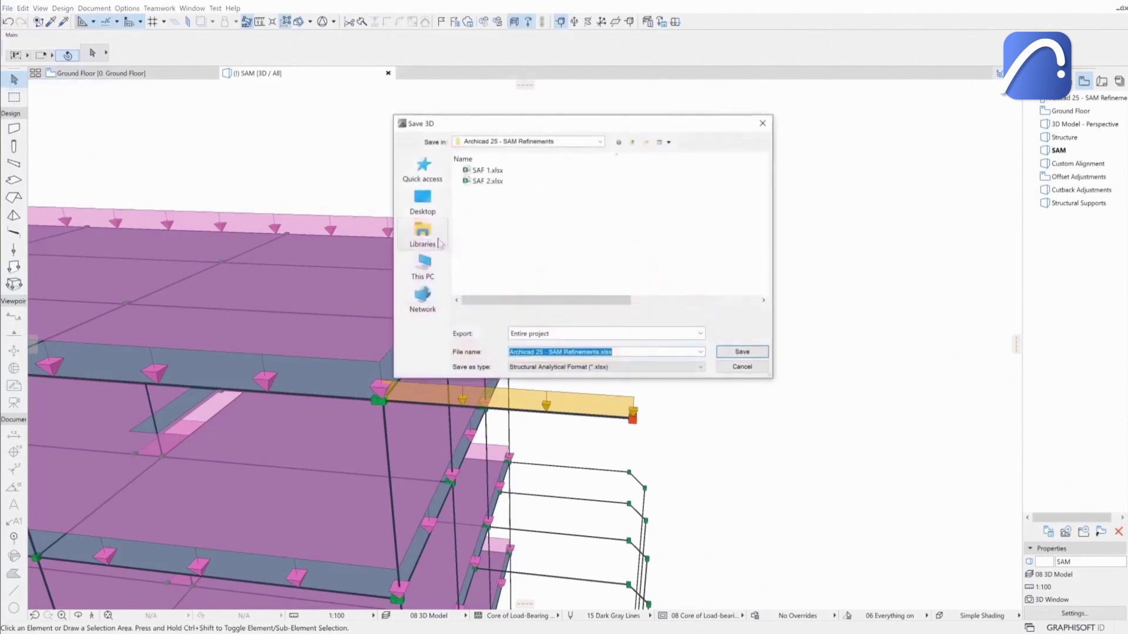
text(SAF 3)
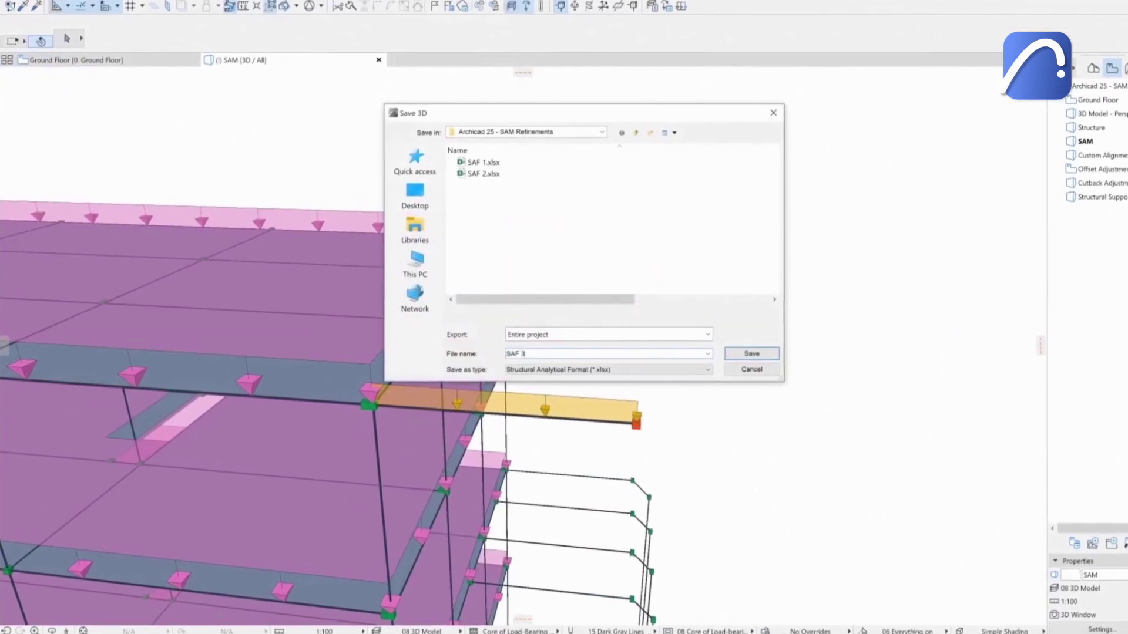
click(566, 333)
click(552, 346)
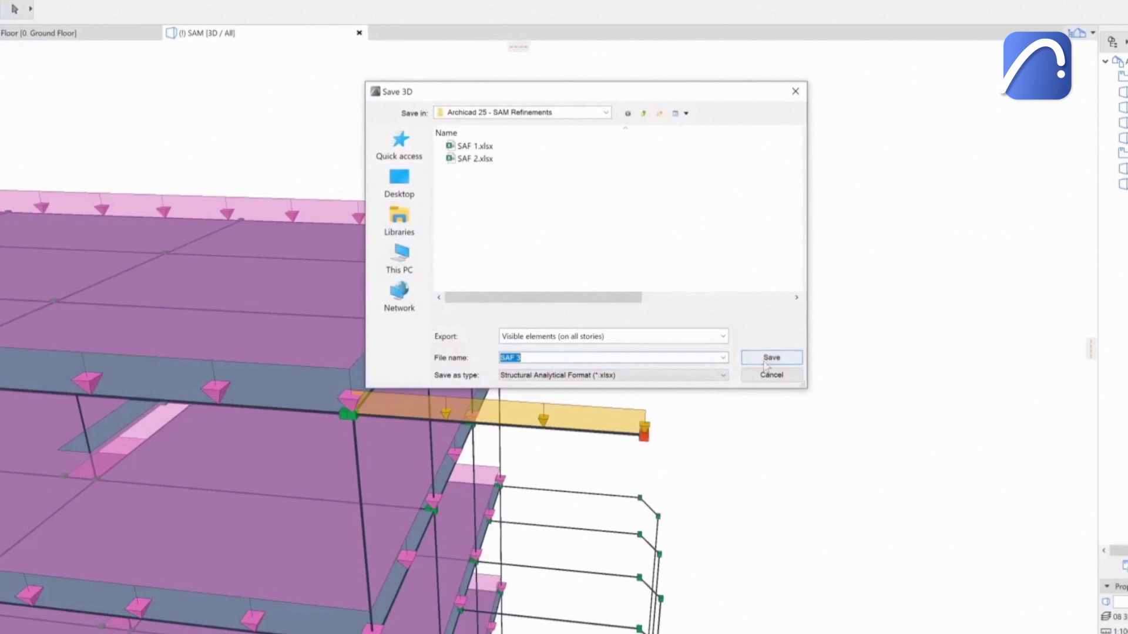
click(773, 358)
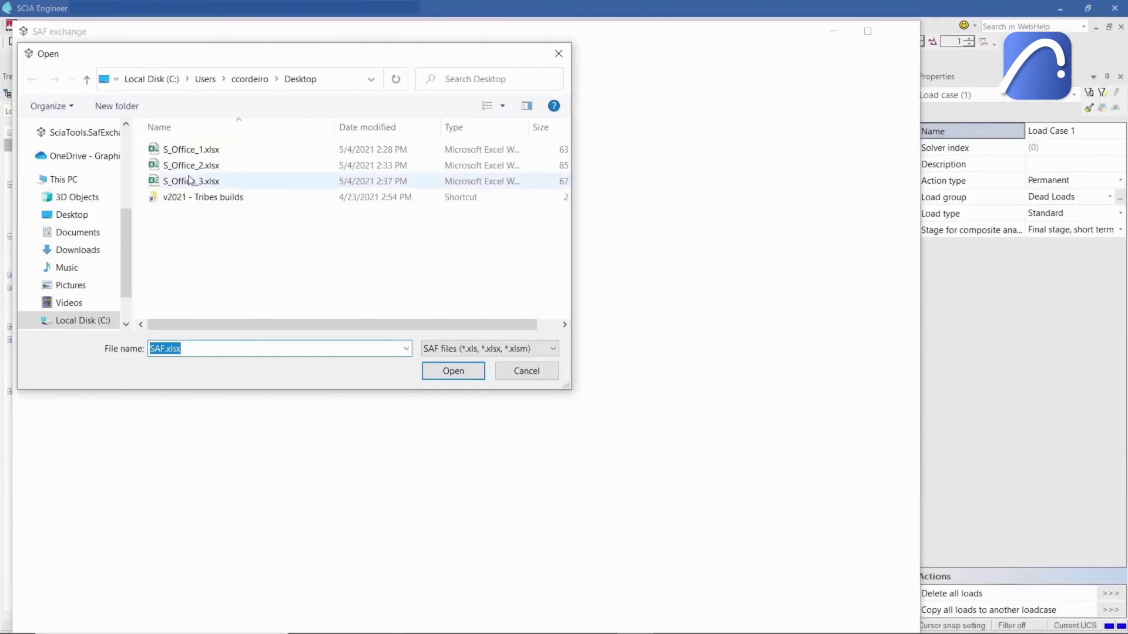
- Open S_Office_3.xlsx in SCIA Engineer and zoom in on the cantilever line loads
click(191, 181)
click(452, 370)
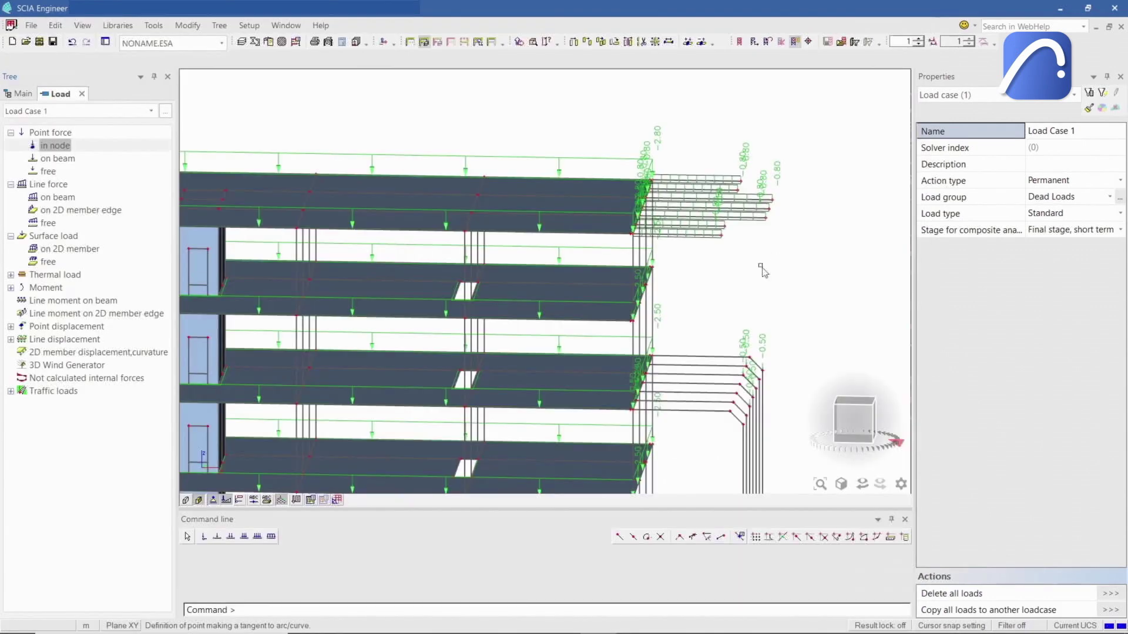
scroll(712, 284, up, 3)
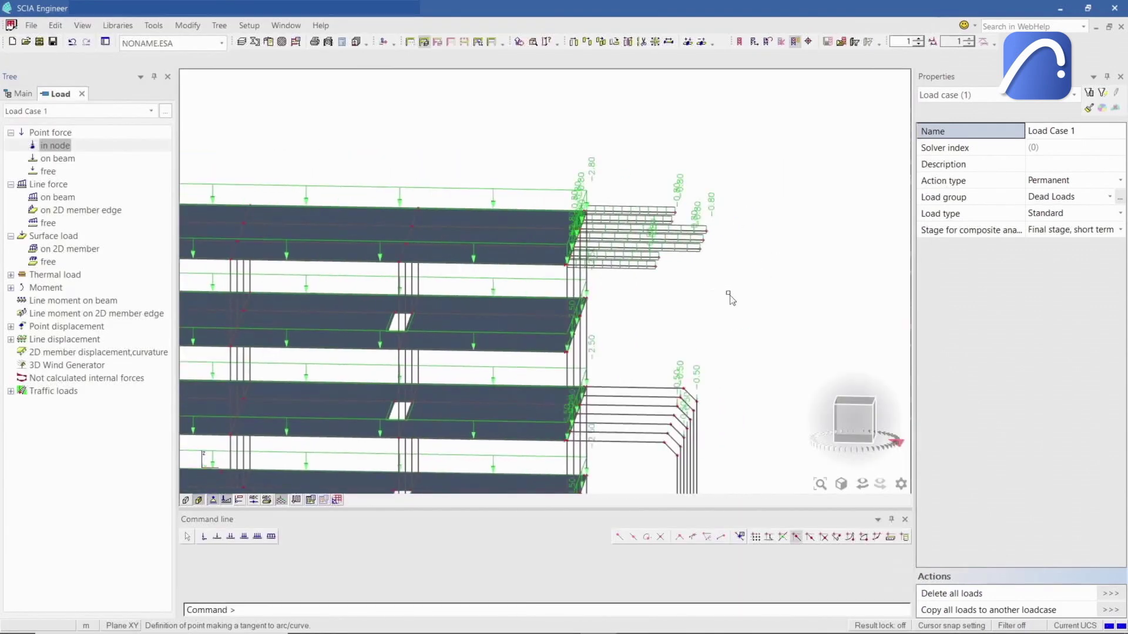
scroll(728, 297, up, 4)
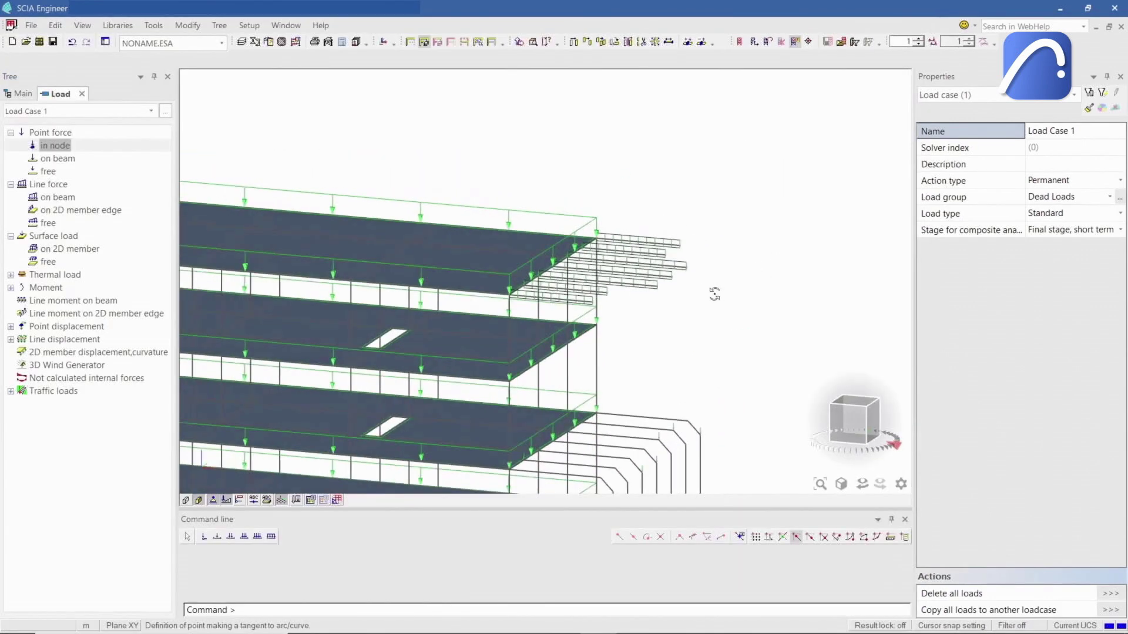
scroll(709, 274, up, 2)
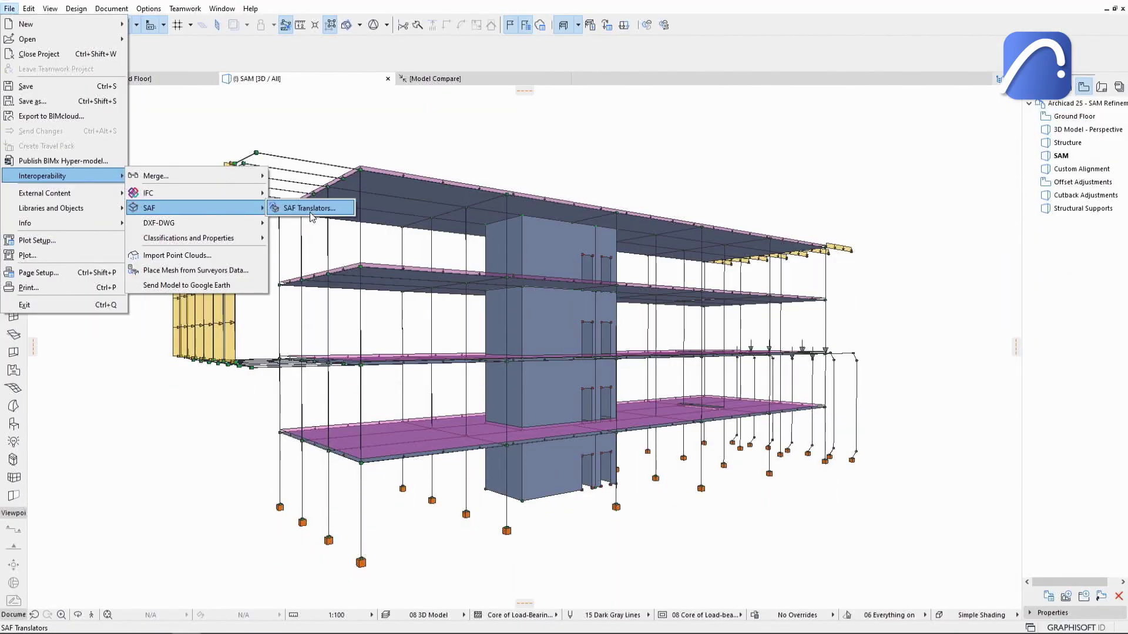
- Set the SAF Translator export version to 2.0.0
click(311, 210)
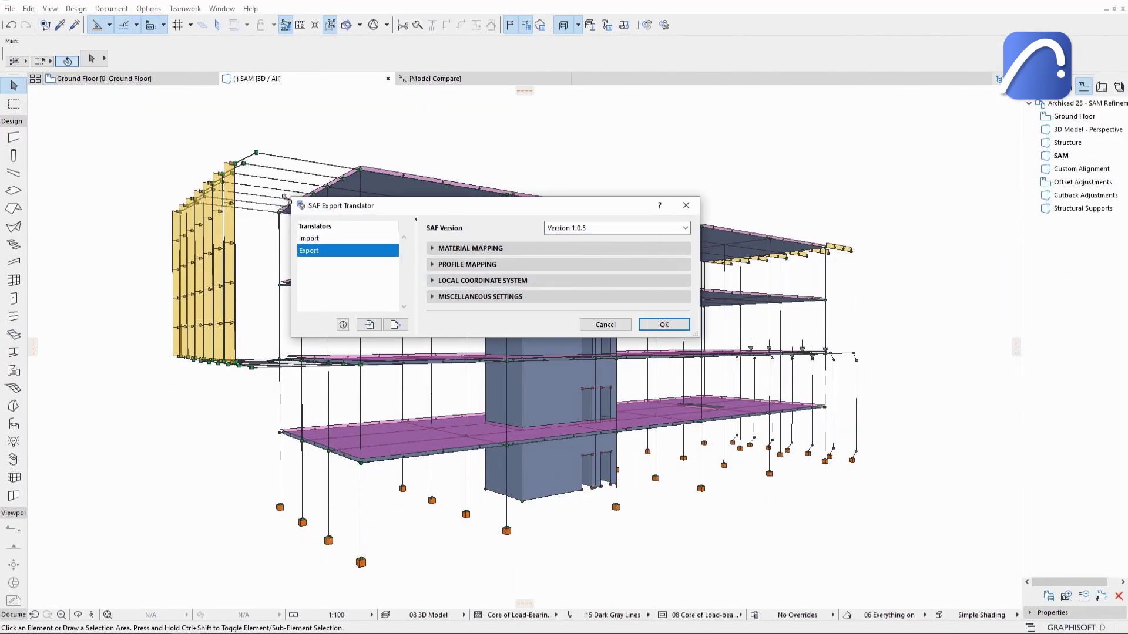
click(618, 230)
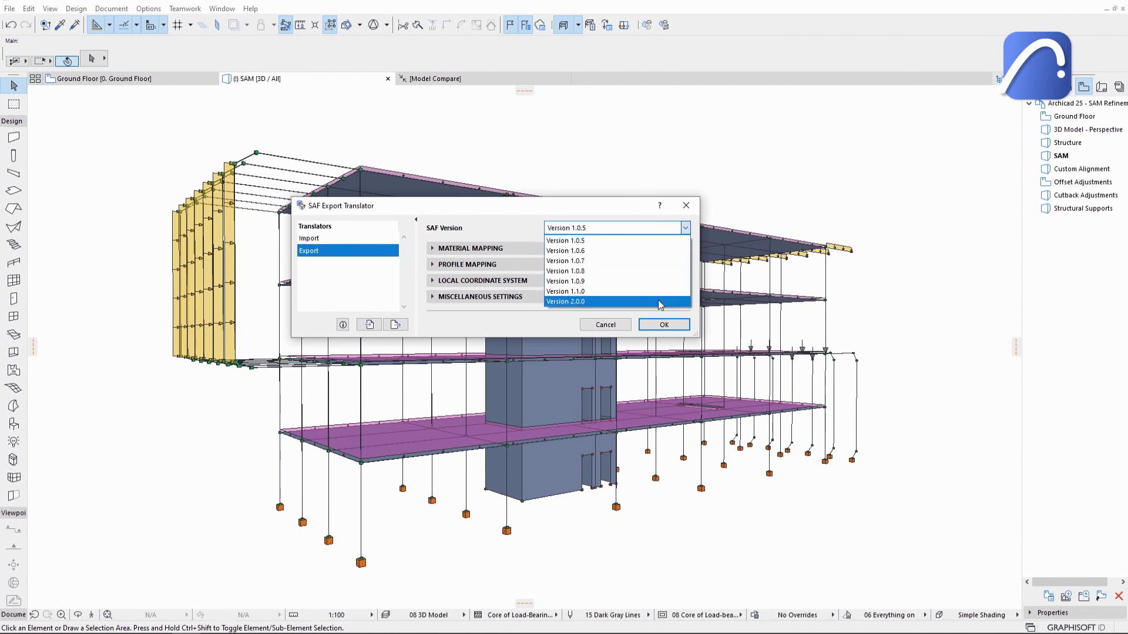
click(659, 301)
click(658, 325)
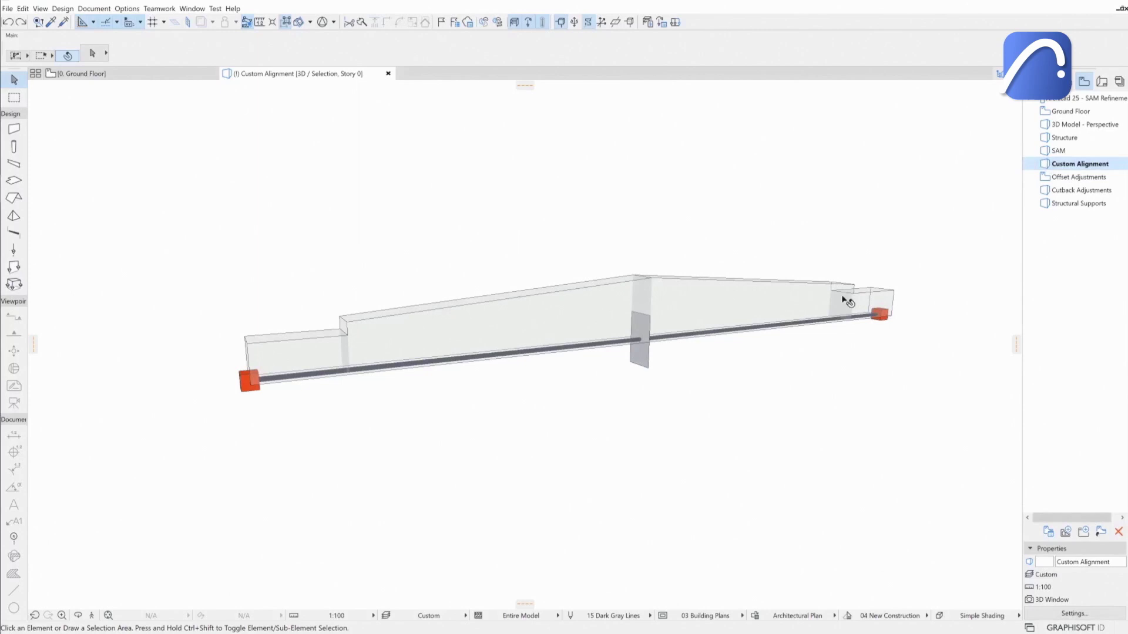
- Select the timber beam and inspect its middle 40% and last 10% segments
click(825, 303)
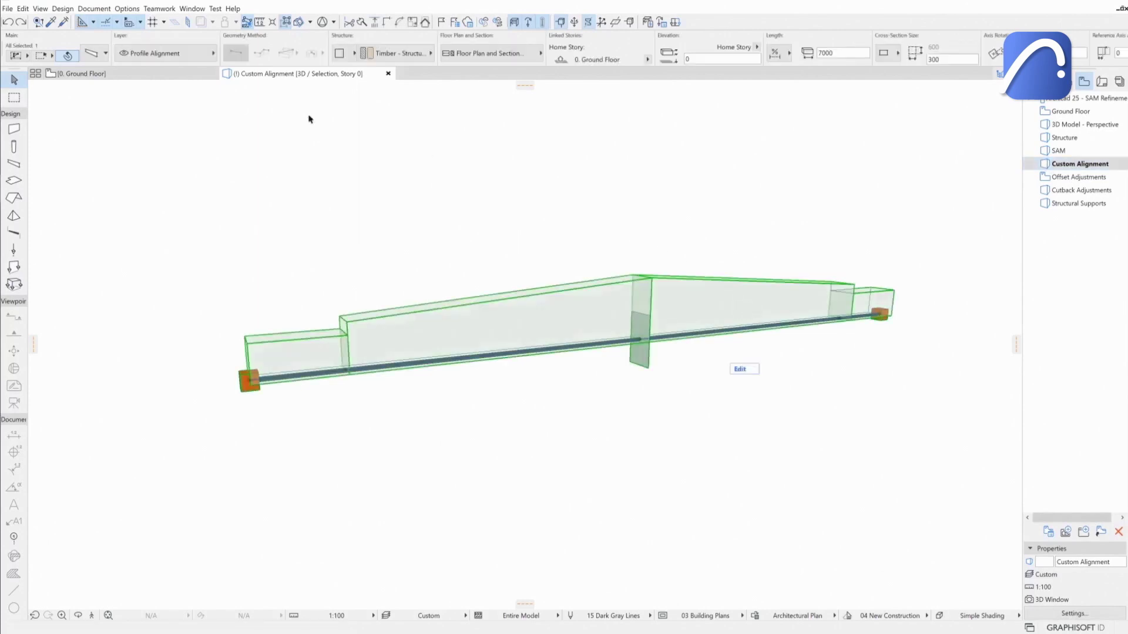
key(ctrl+t)
click(439, 146)
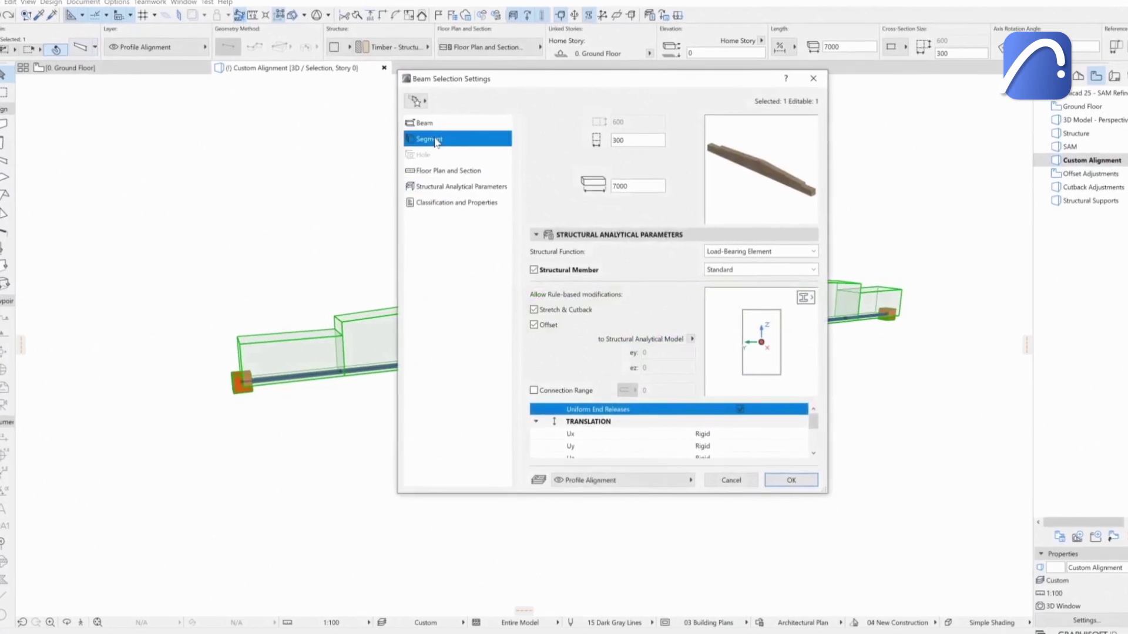
click(567, 153)
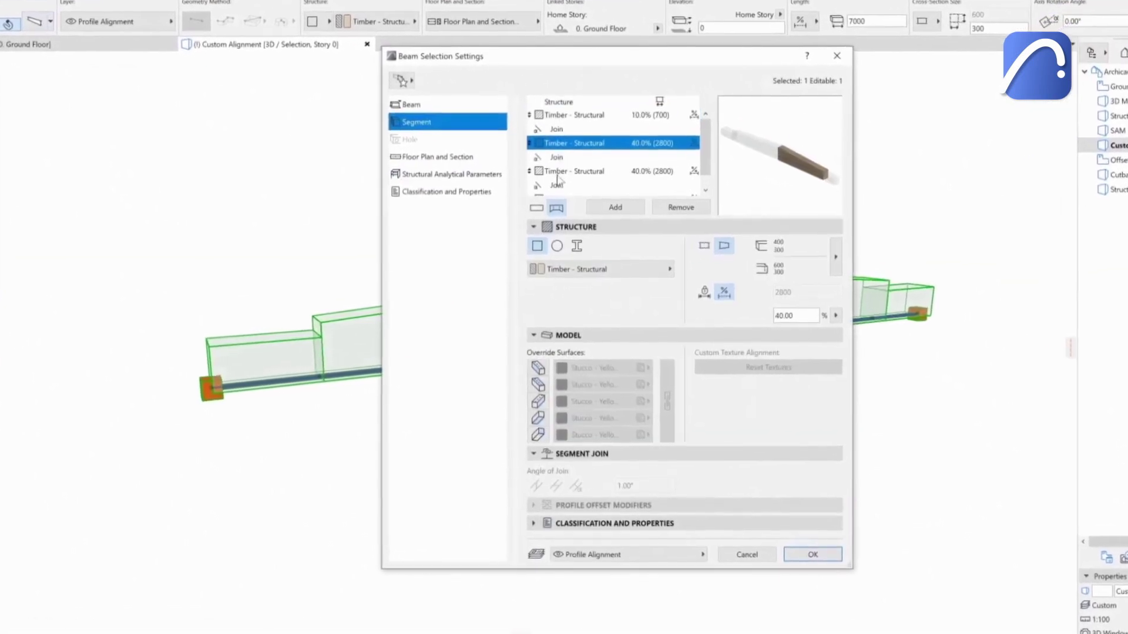
scroll(557, 180, down, 2)
click(562, 188)
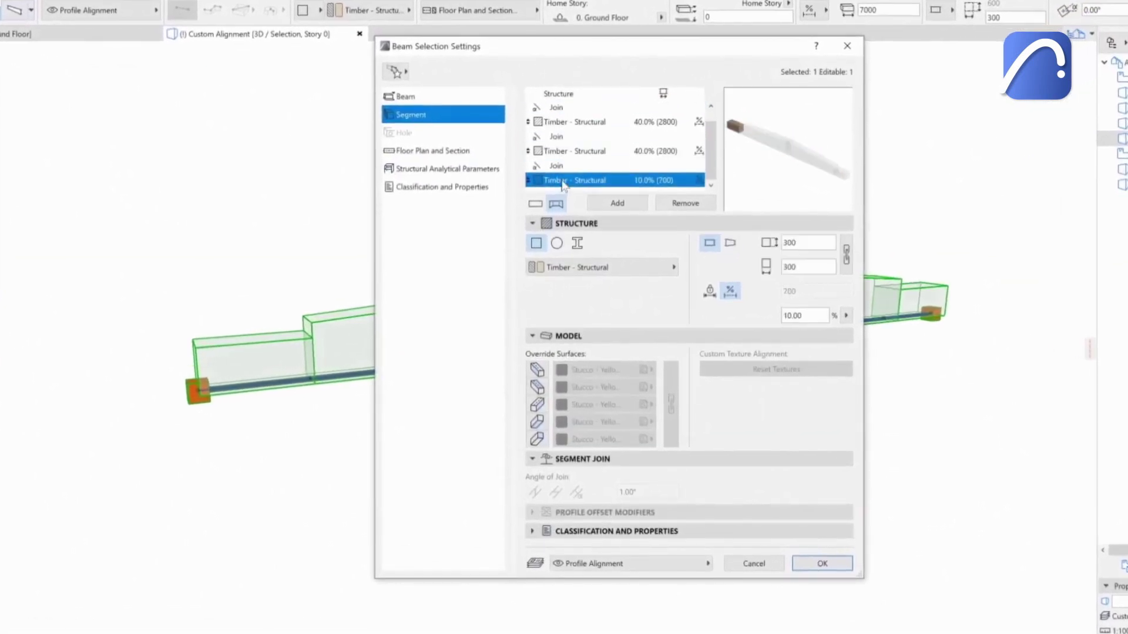
- Check the beam's positioning and analytical parameters, including its replacement profile, then confirm
click(412, 97)
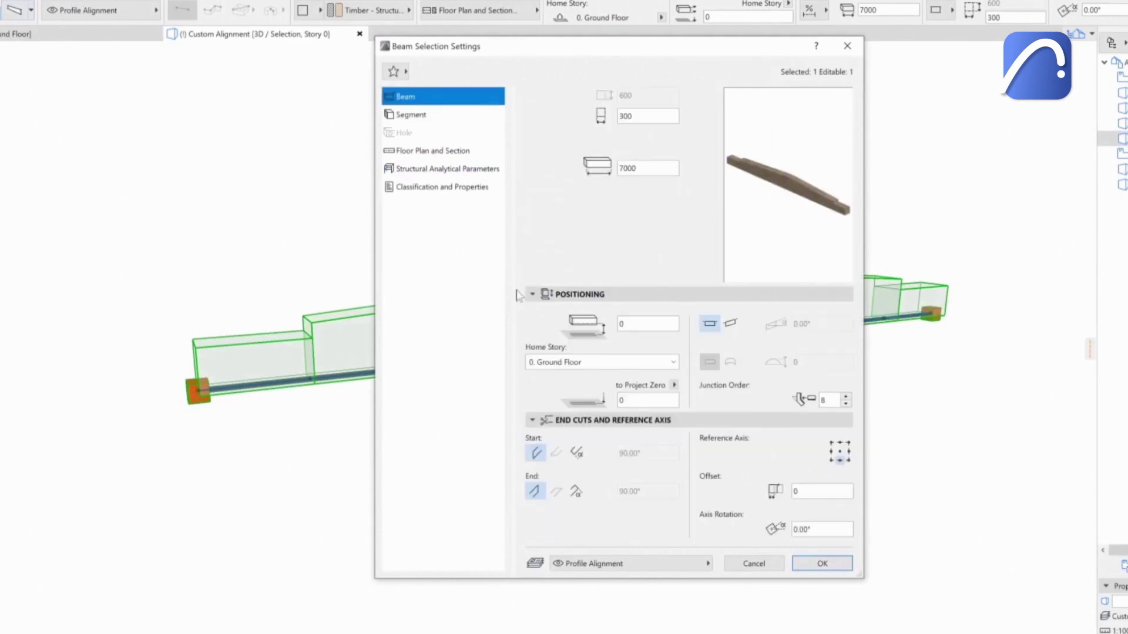
click(440, 169)
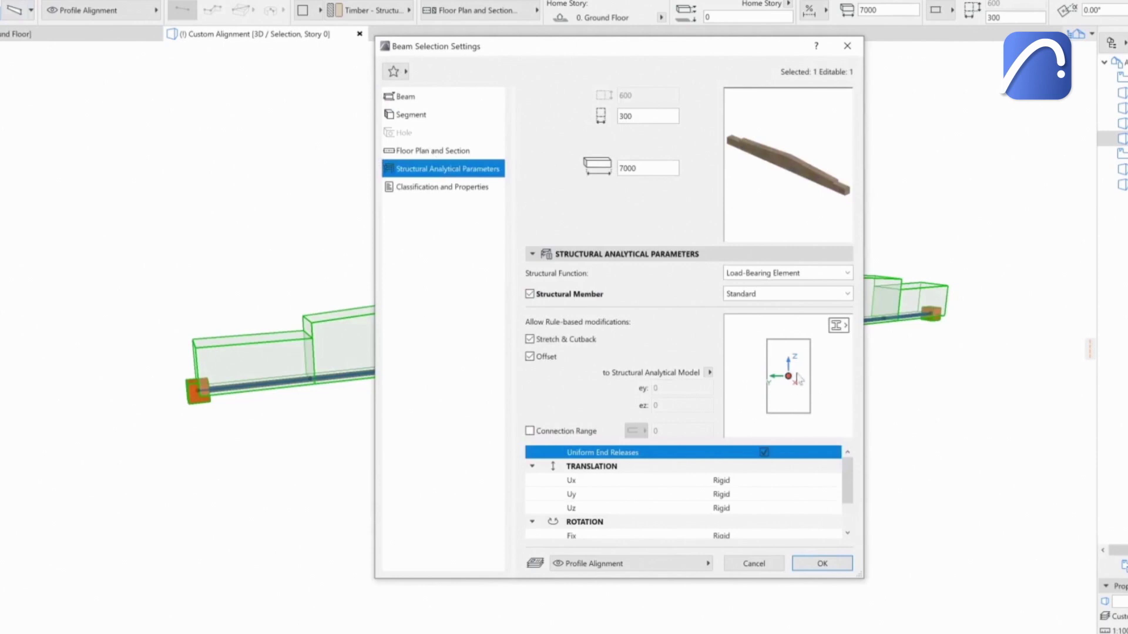
click(838, 326)
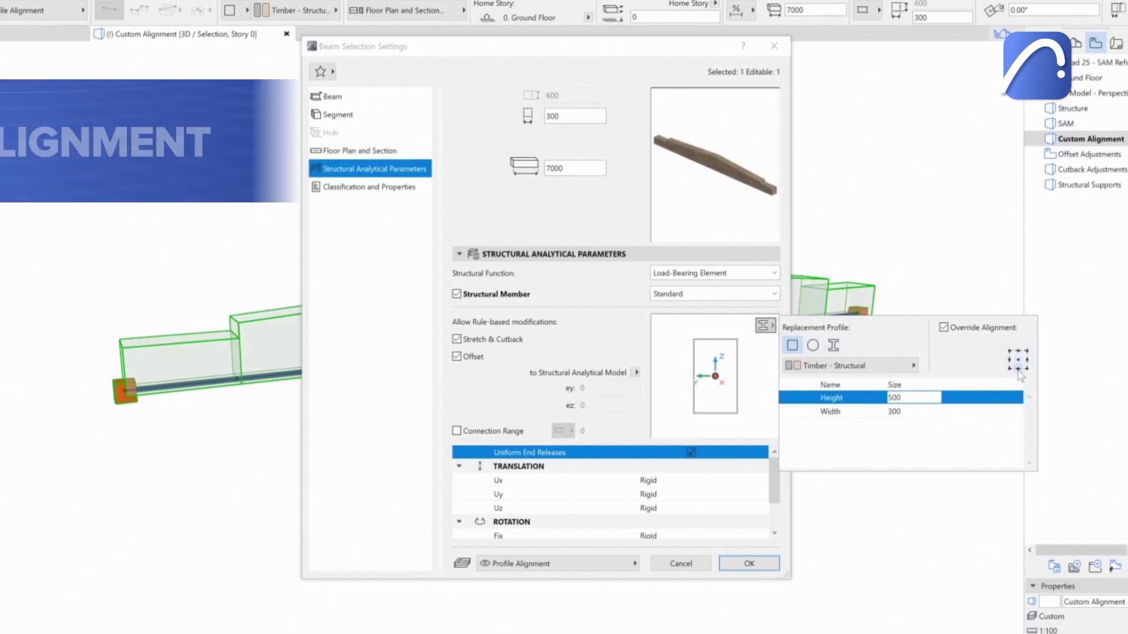
click(768, 327)
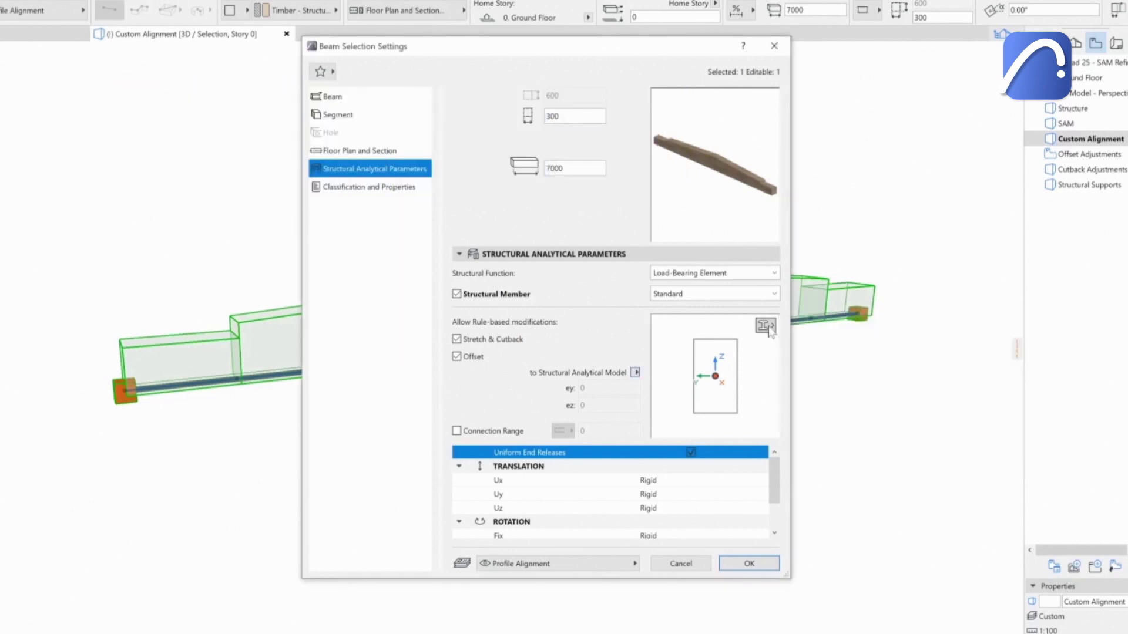
click(749, 563)
click(602, 397)
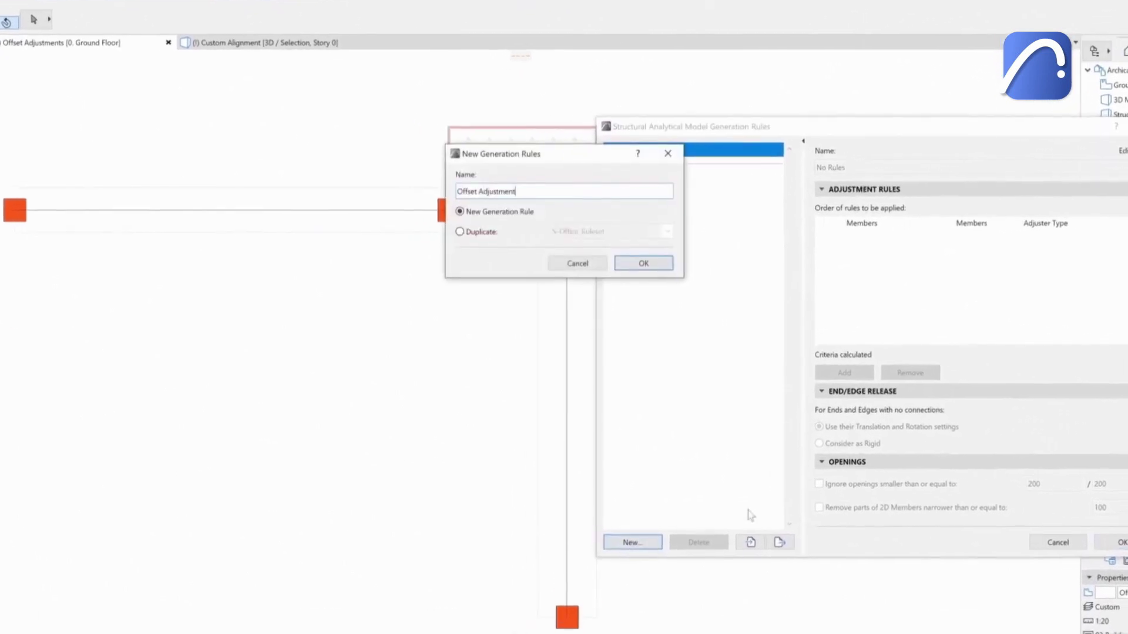
- Create a new Offset Adjustment rule set with a Column→Beam offset to the intersection of members
click(643, 264)
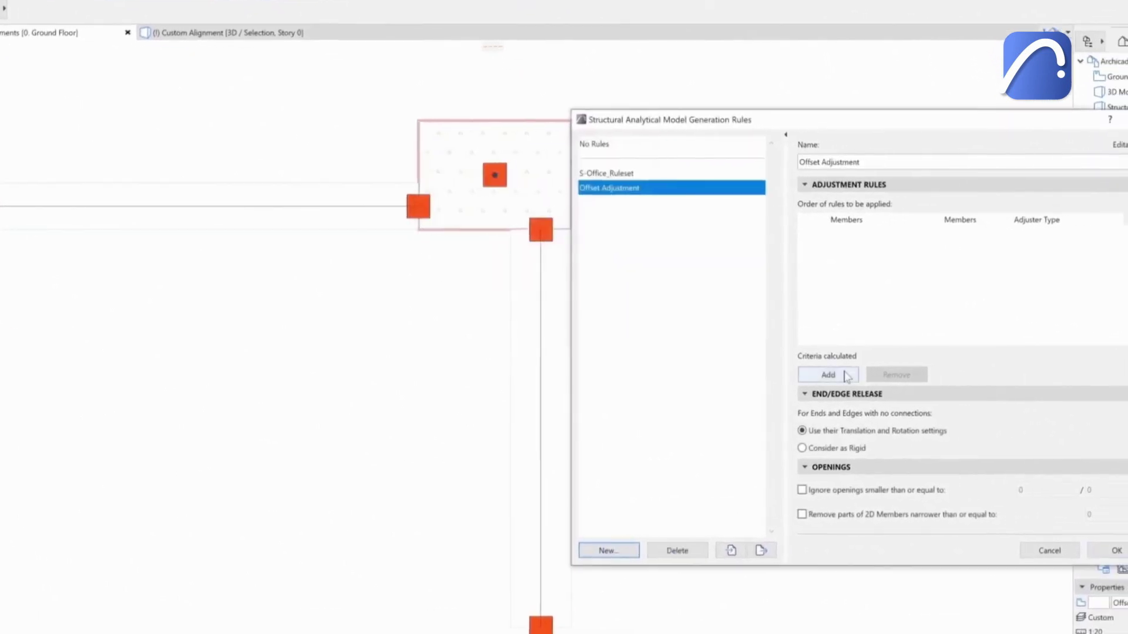
click(860, 374)
click(791, 233)
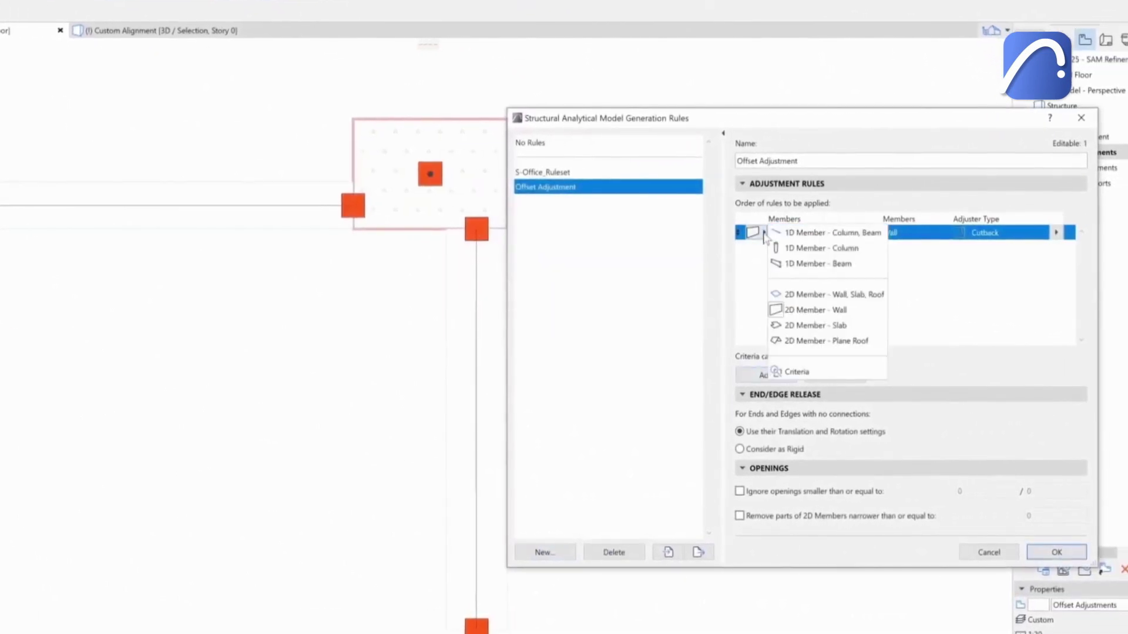
click(801, 251)
click(867, 232)
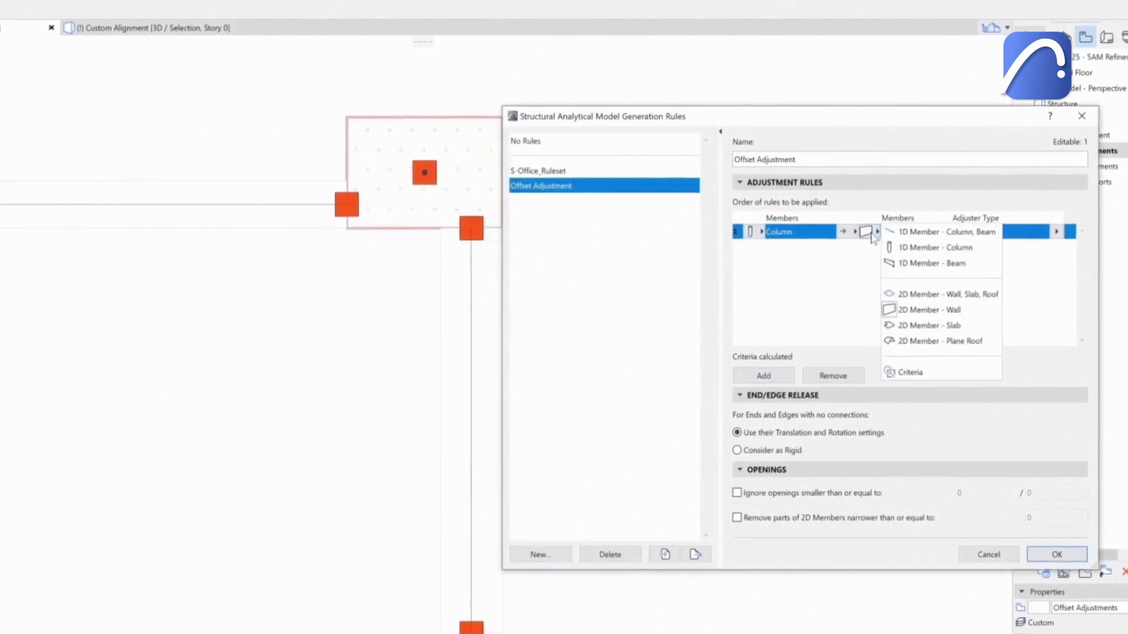
click(890, 263)
click(1055, 231)
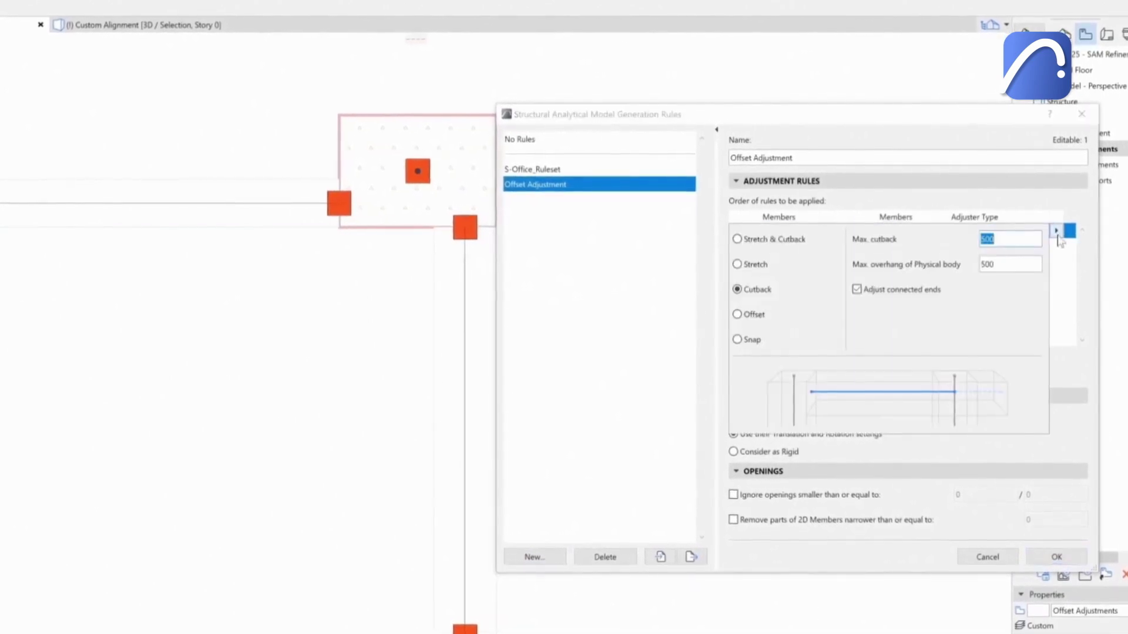
click(737, 315)
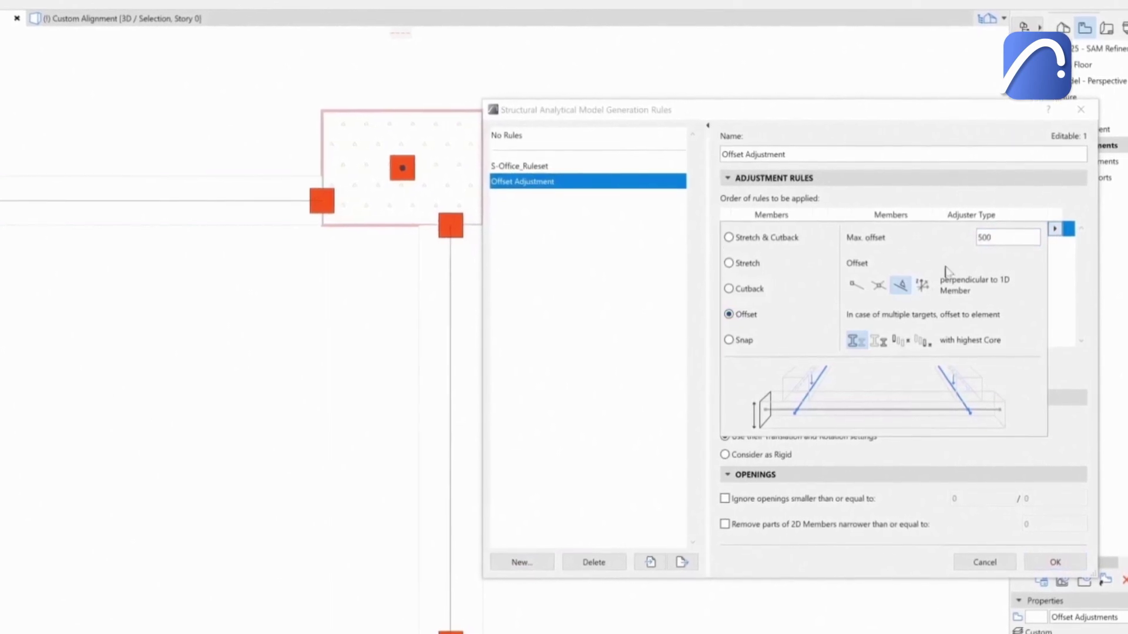
click(877, 286)
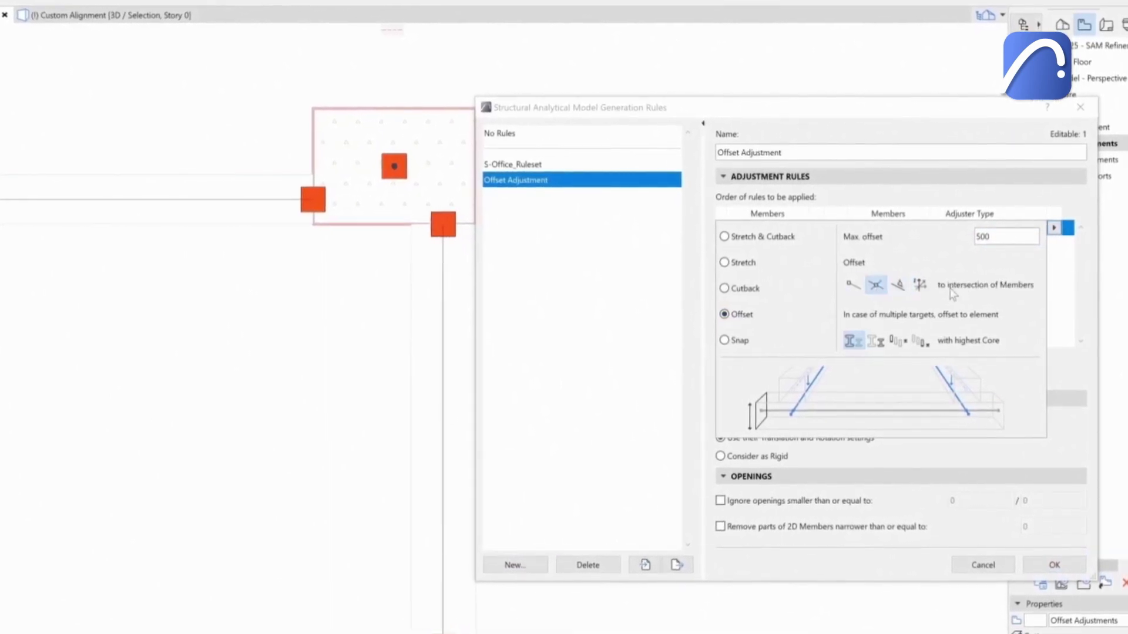
click(881, 276)
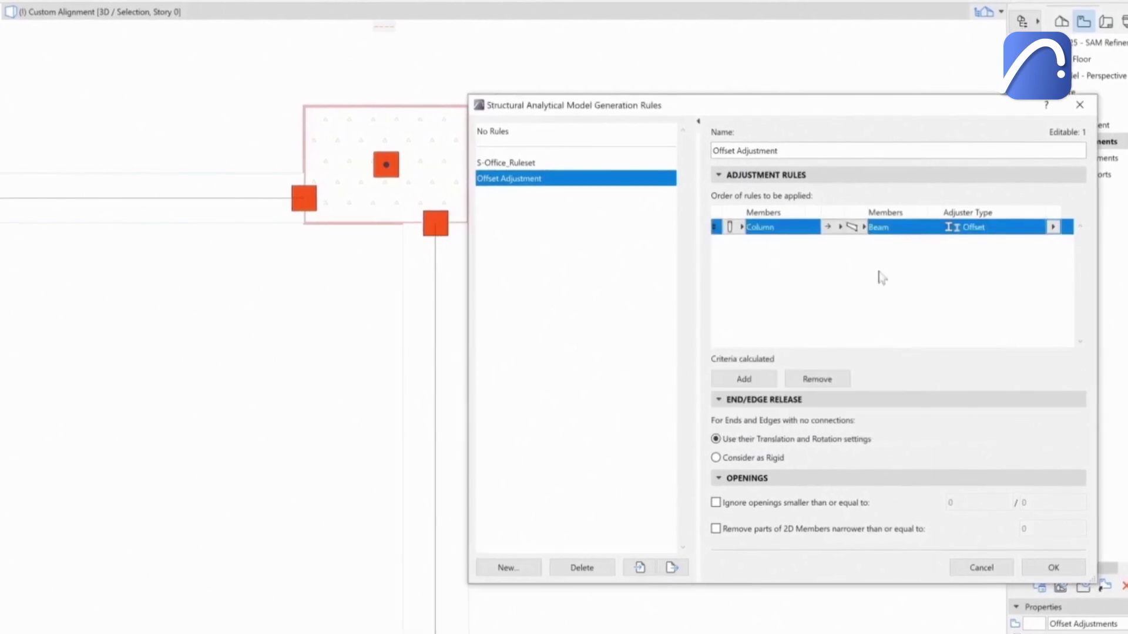
- Add a Beam→Column Stretch rule and apply the generation rules
click(756, 381)
click(741, 242)
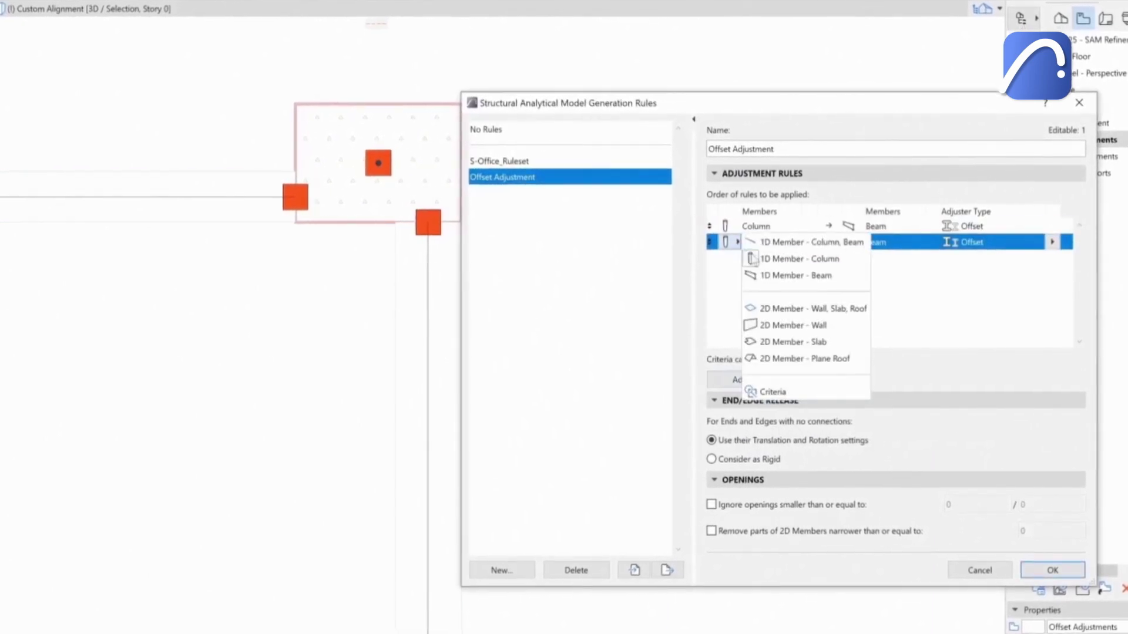
click(787, 276)
click(862, 242)
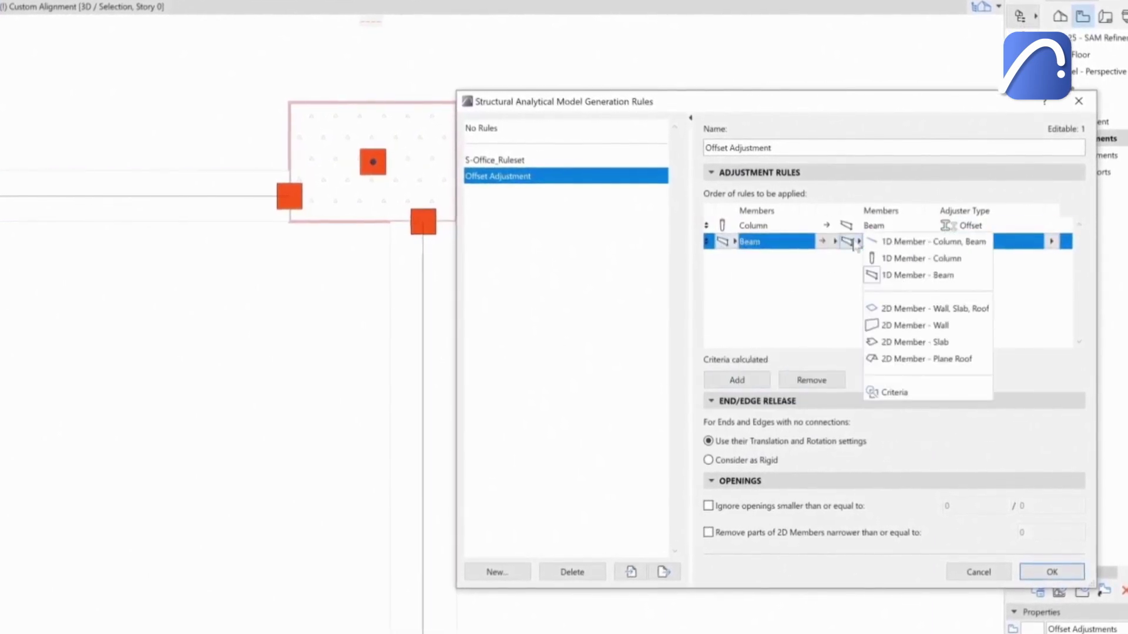
click(895, 258)
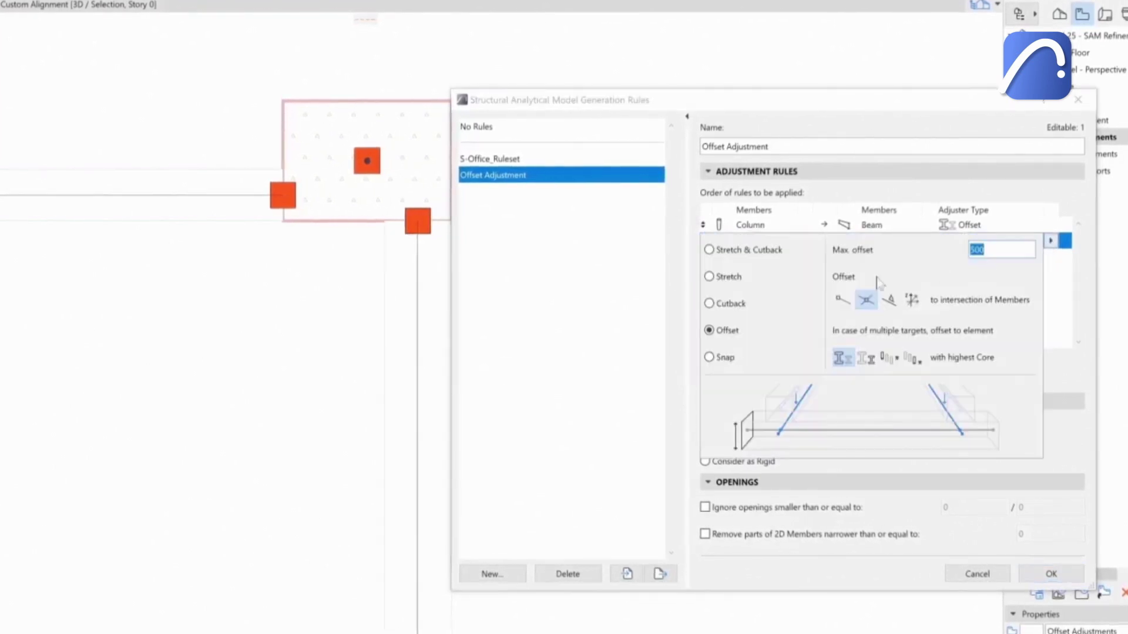
click(731, 280)
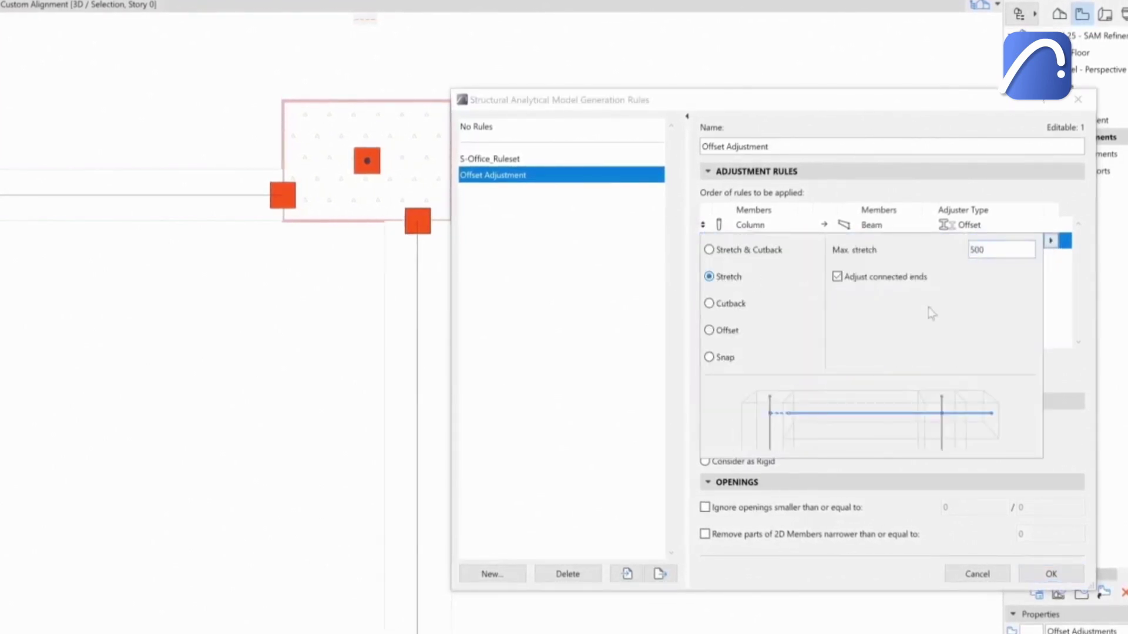
click(1035, 297)
click(1048, 573)
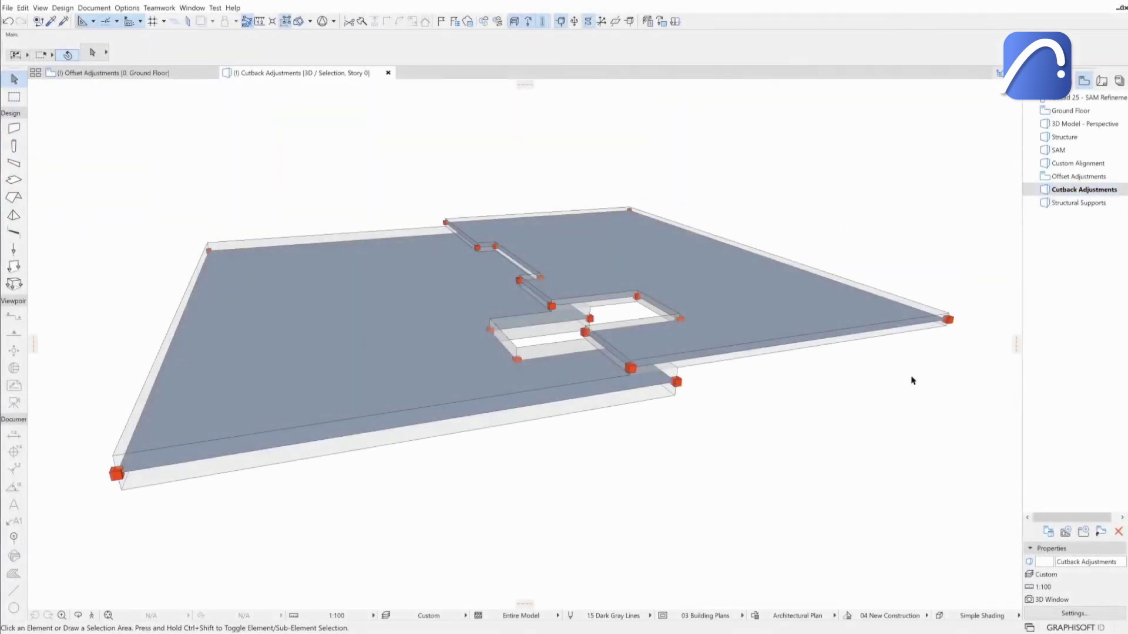
- Add a Slab-to-Slab Cutback Adjustment rule that offsets slabs to the highest position
shift+middle_drag(912, 381, 857, 372)
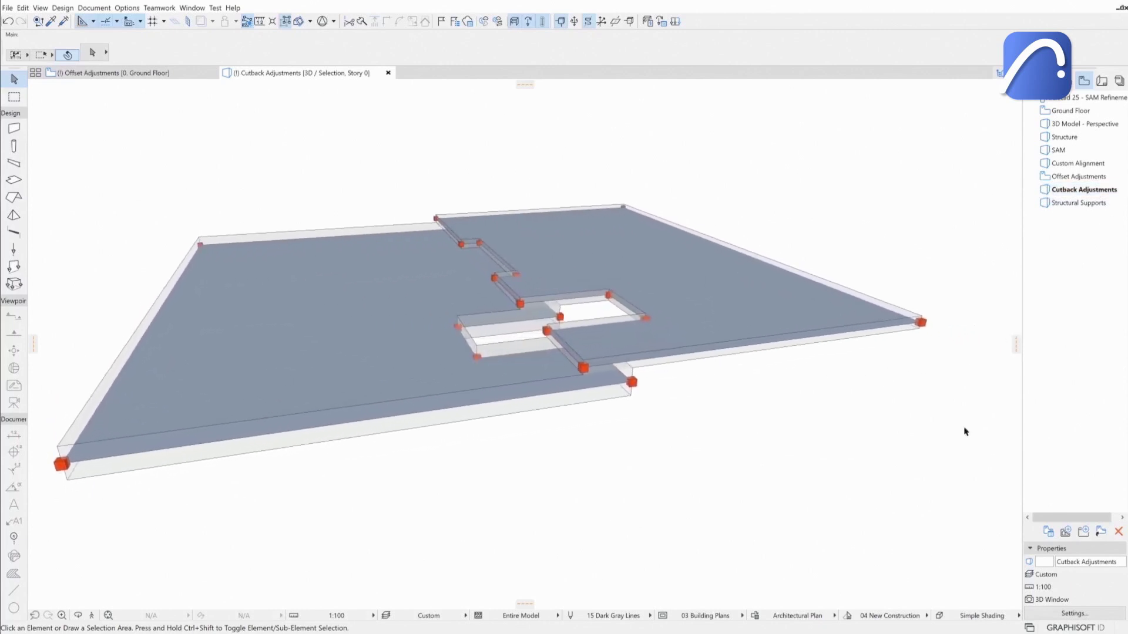
scroll(781, 243, down, 2)
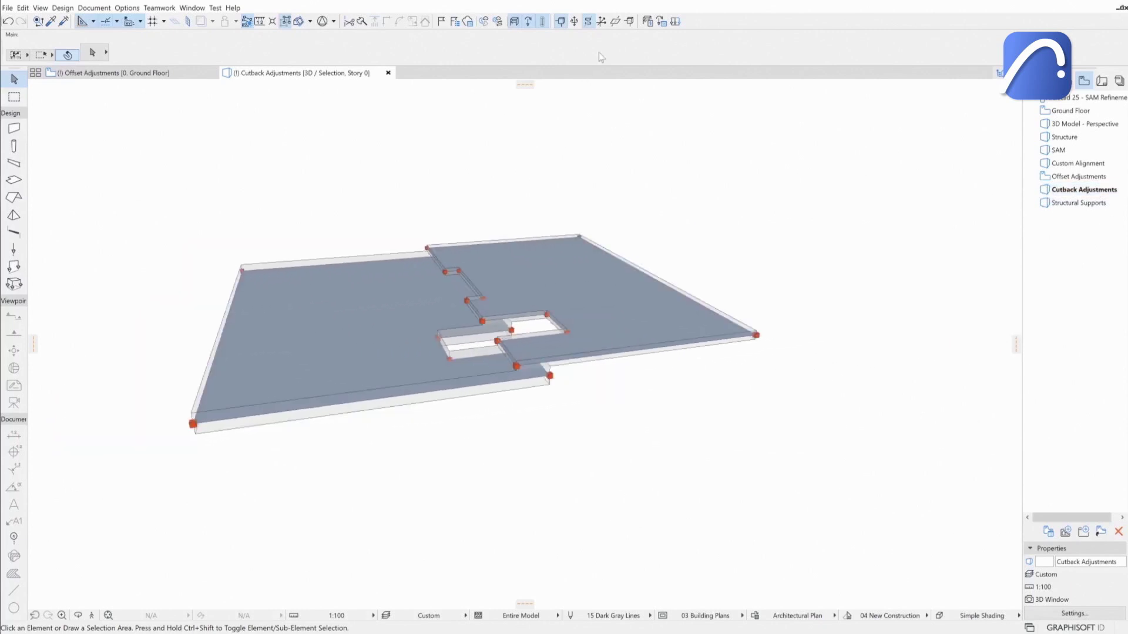
click(648, 22)
click(757, 349)
click(745, 227)
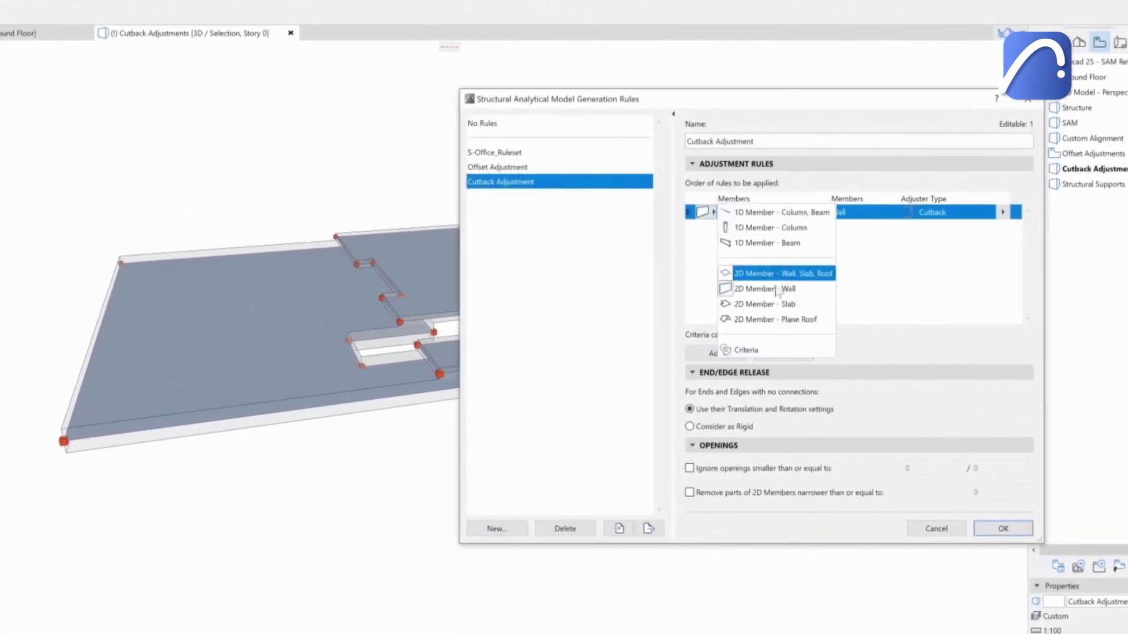
click(781, 303)
click(822, 212)
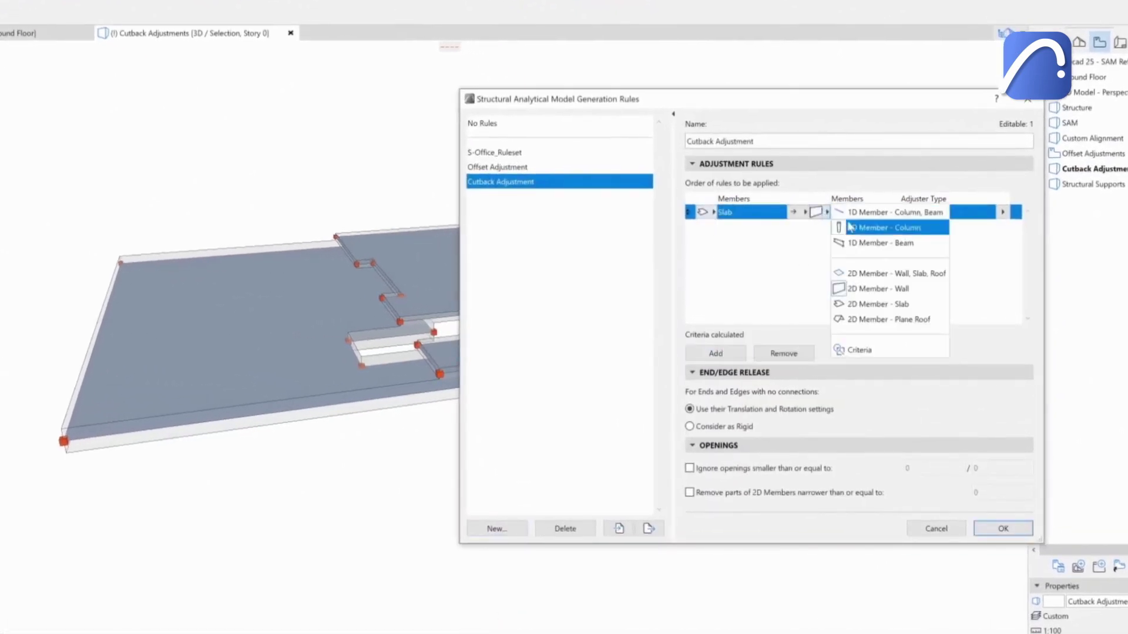
click(867, 304)
click(1003, 213)
click(711, 293)
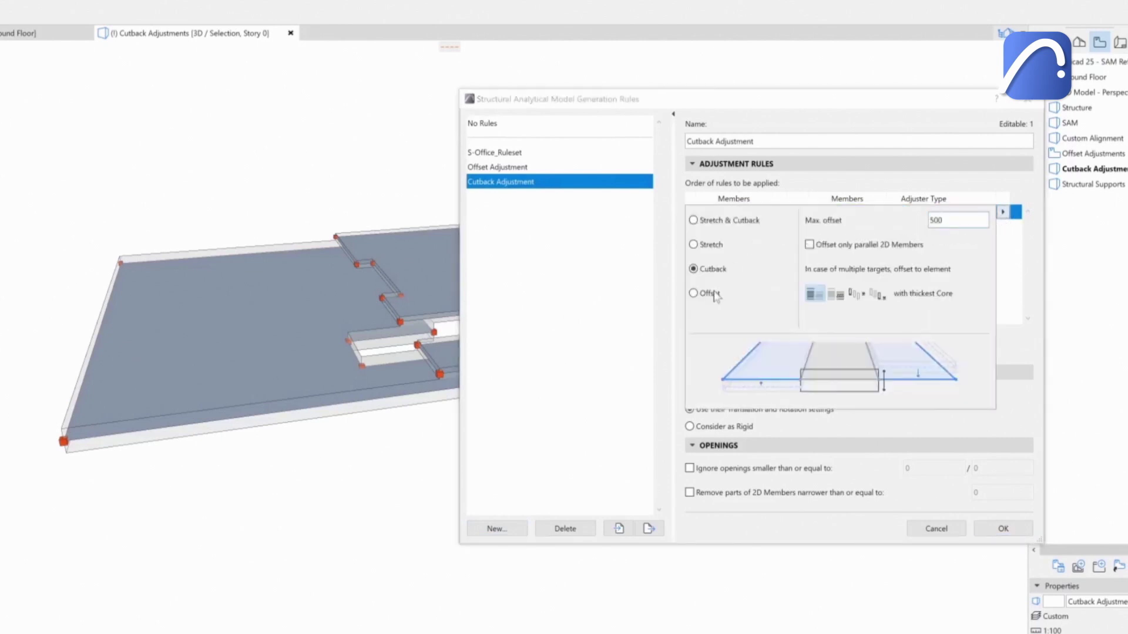
click(841, 296)
click(1004, 425)
click(1013, 529)
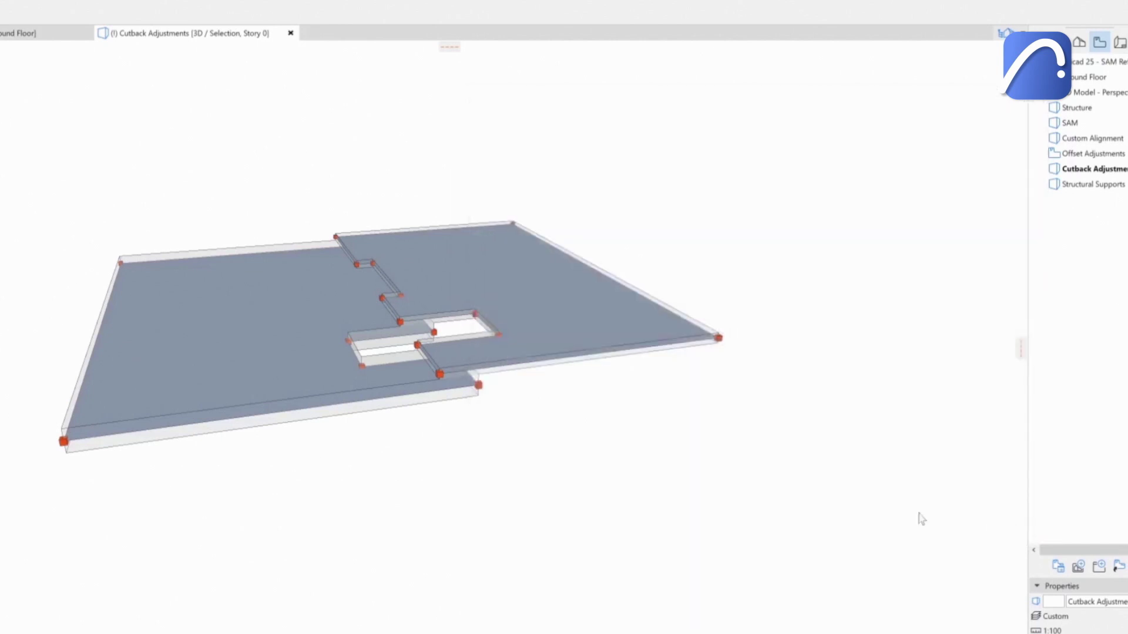
- Make the Slab-to-Slab rule a cutback with Partial cutback turned off, merging the slabs flat
shift+middle_drag(921, 517, 521, 374)
scroll(586, 366, up, 5)
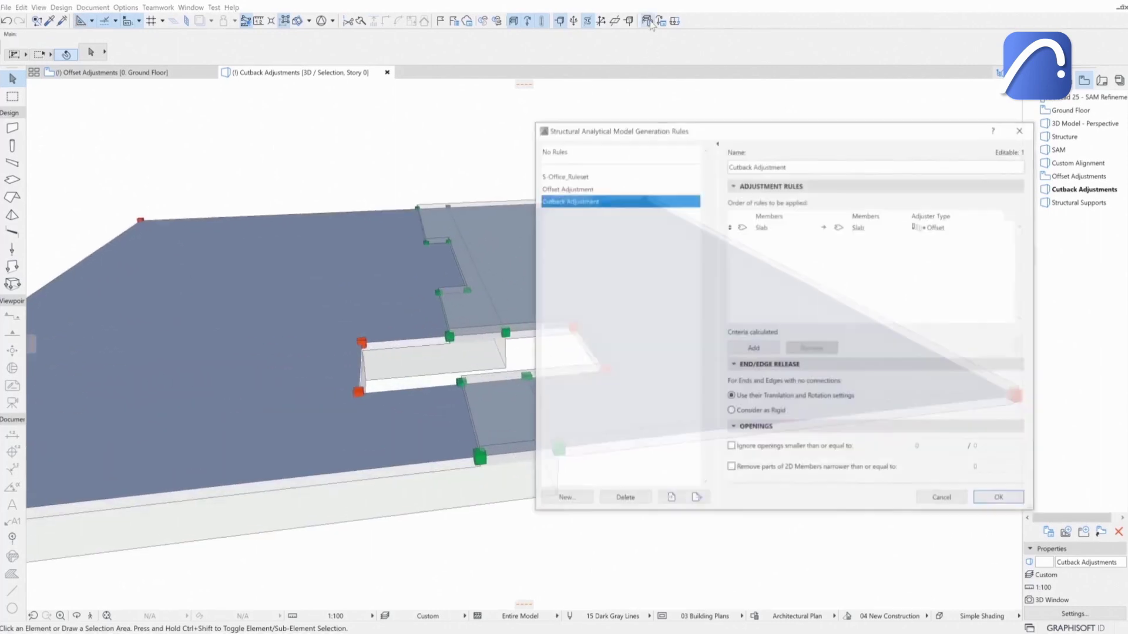
click(1002, 227)
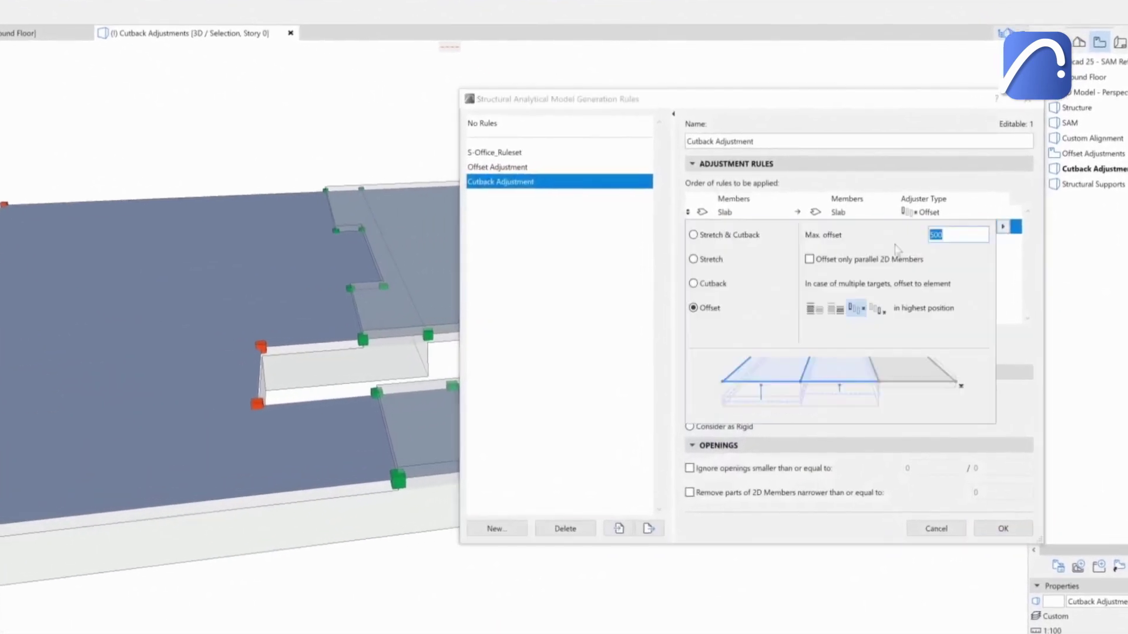
click(727, 285)
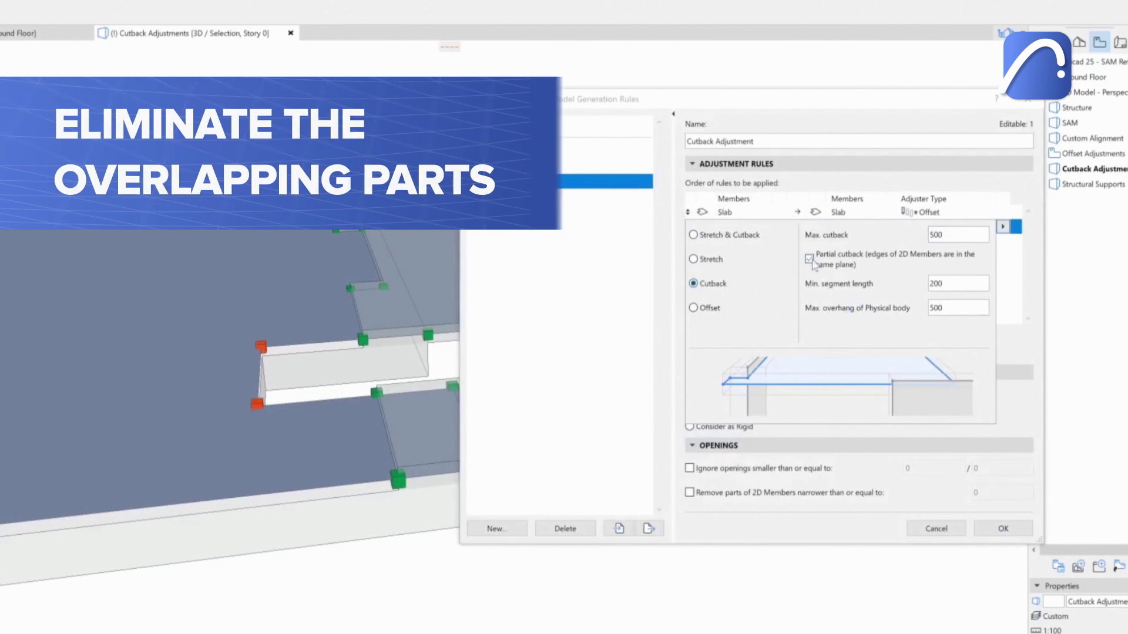
click(815, 262)
click(1024, 311)
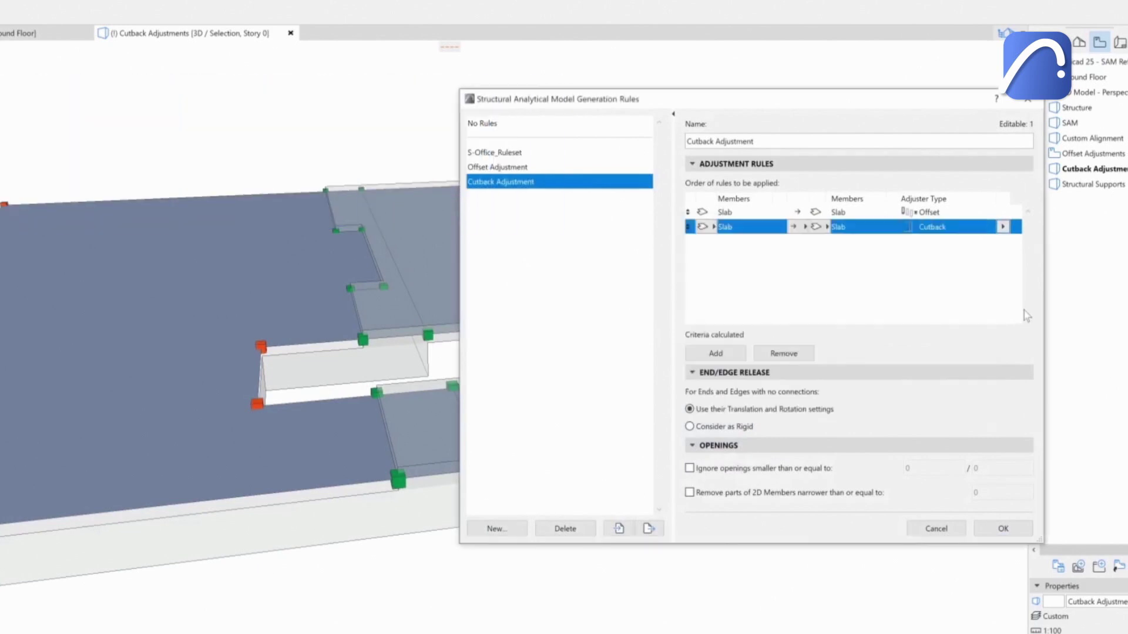
click(1003, 529)
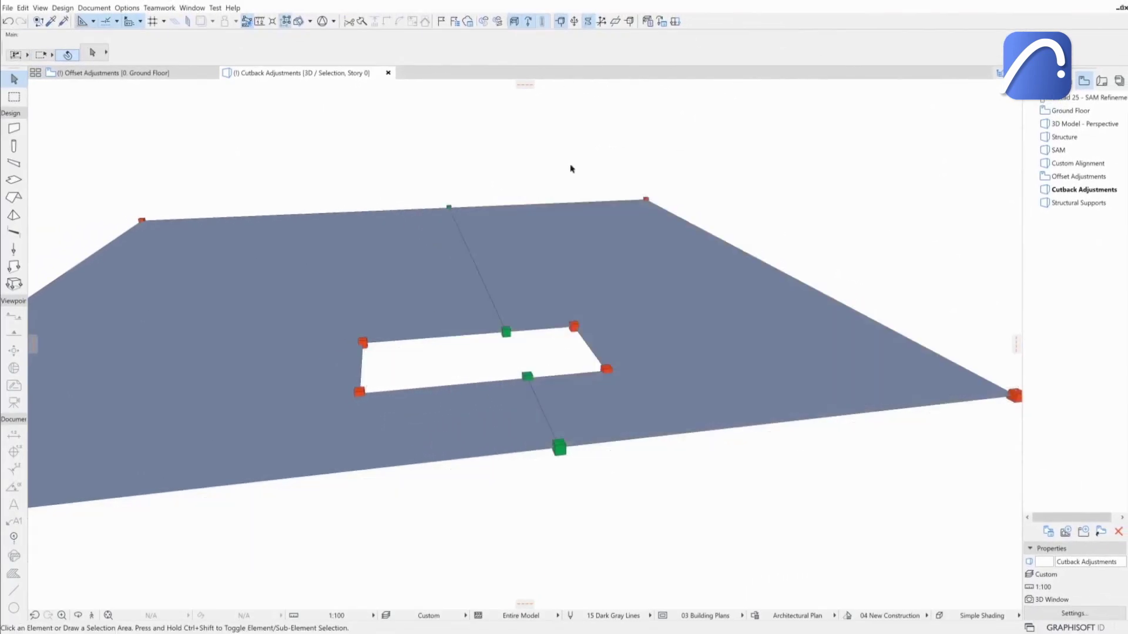
drag(571, 169, 579, 247)
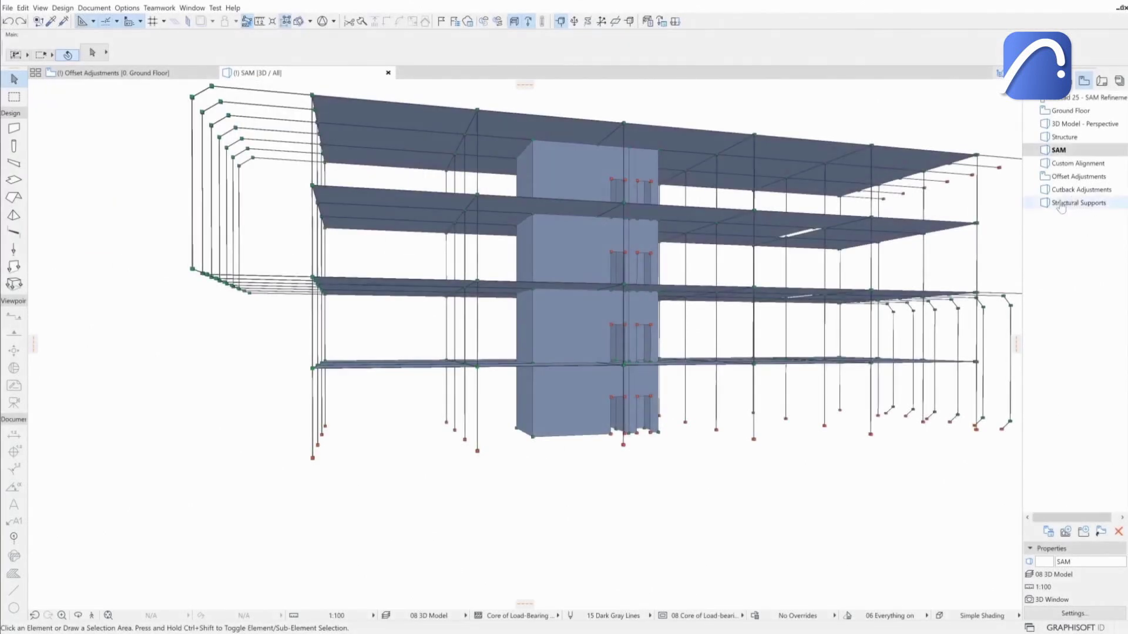
- In the Structural Supports view, select all 29 columns and create Node supports at their bases
double_click(1061, 204)
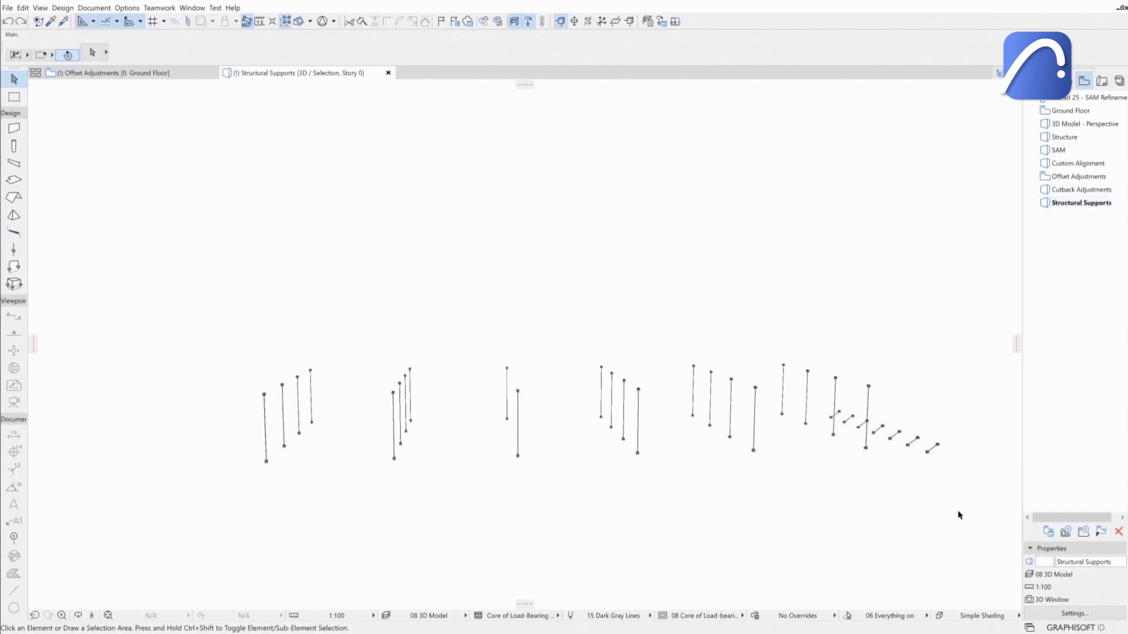
drag(968, 512, 176, 297)
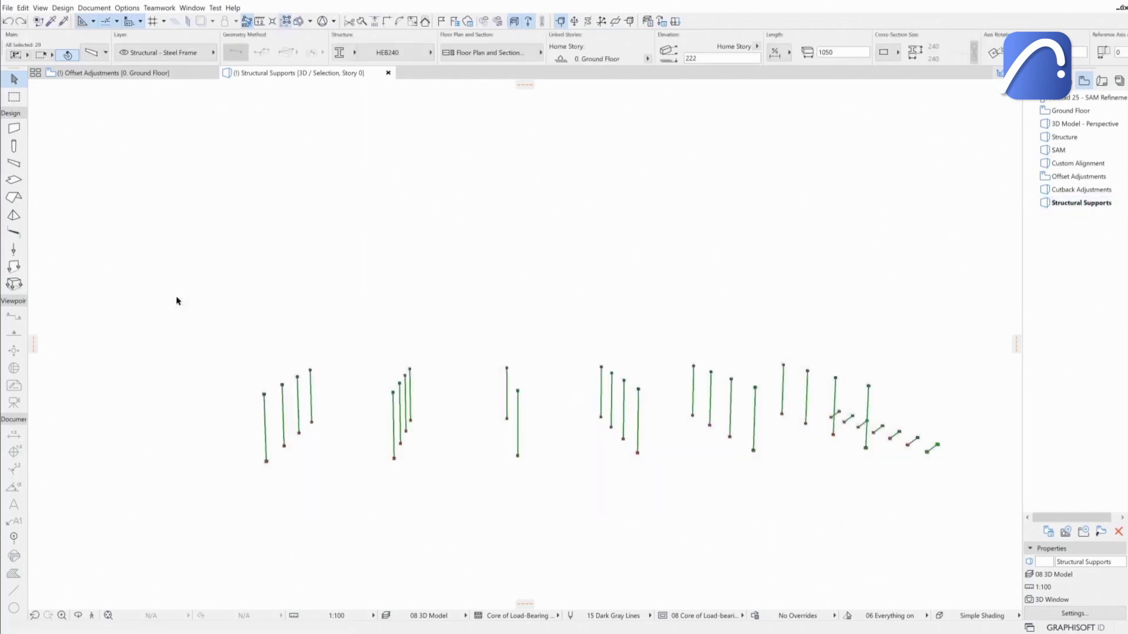
click(63, 8)
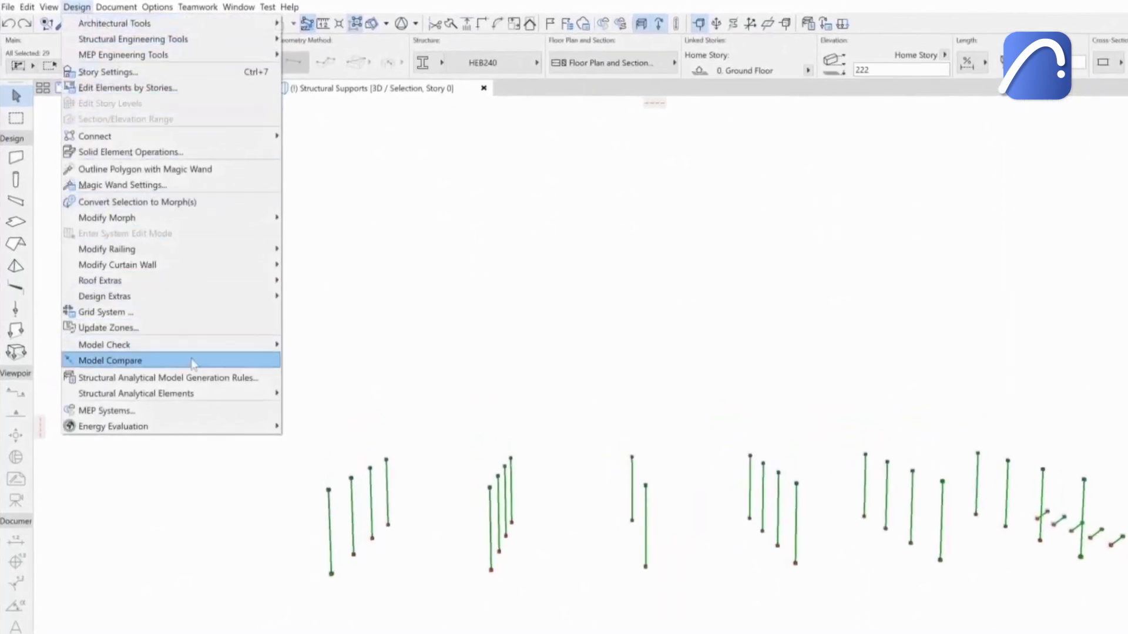
mouse_move(209, 399)
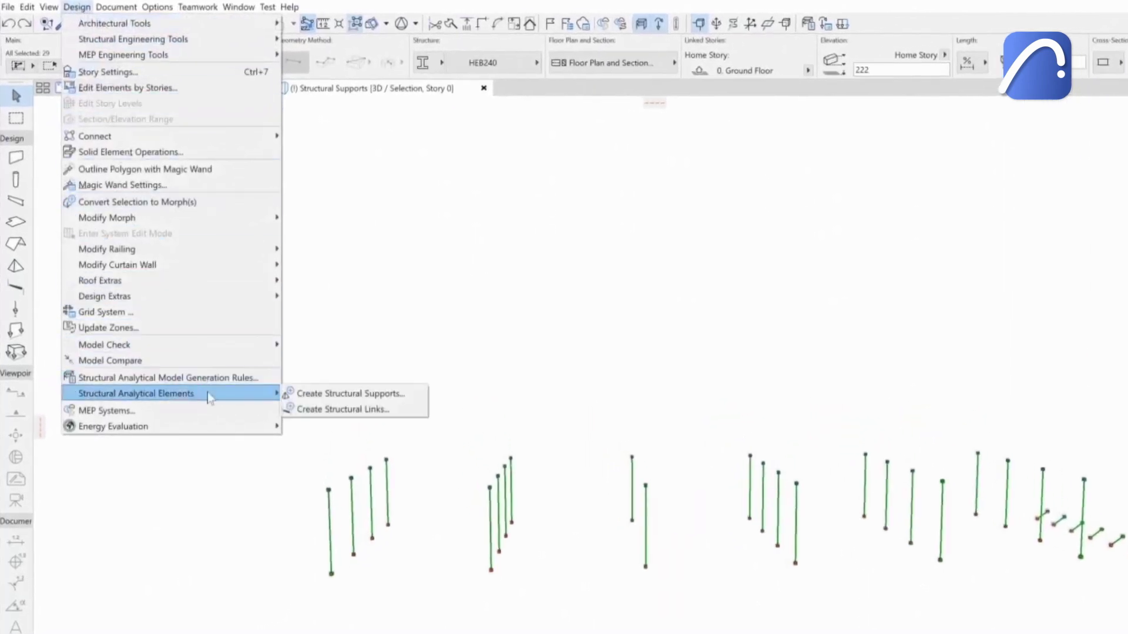
click(360, 399)
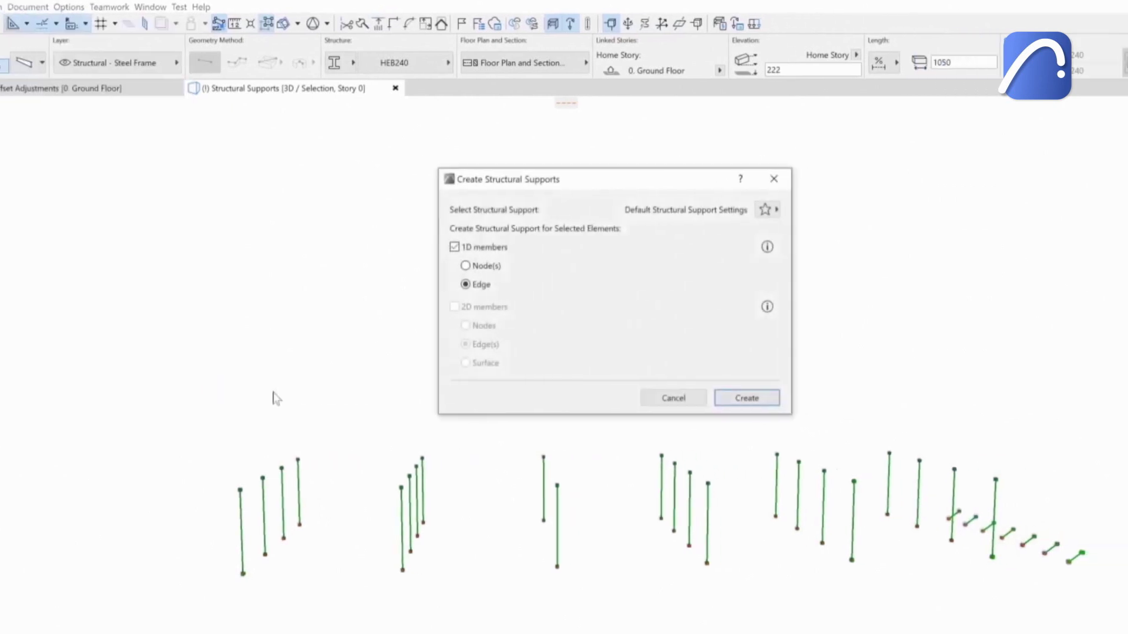
click(431, 268)
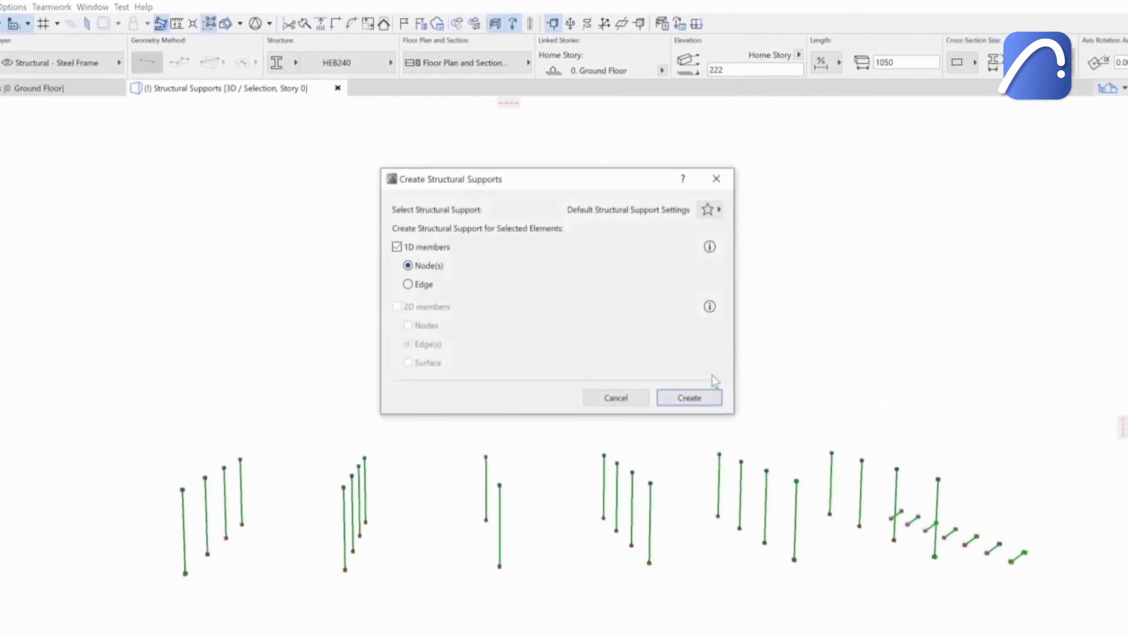
click(693, 398)
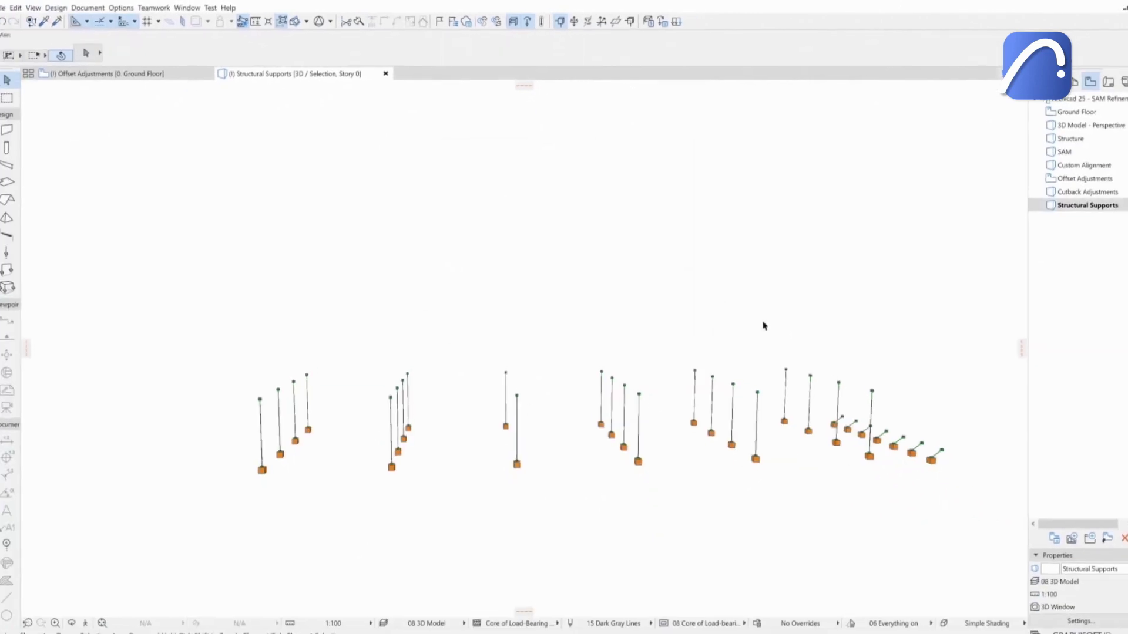
drag(763, 325, 862, 335)
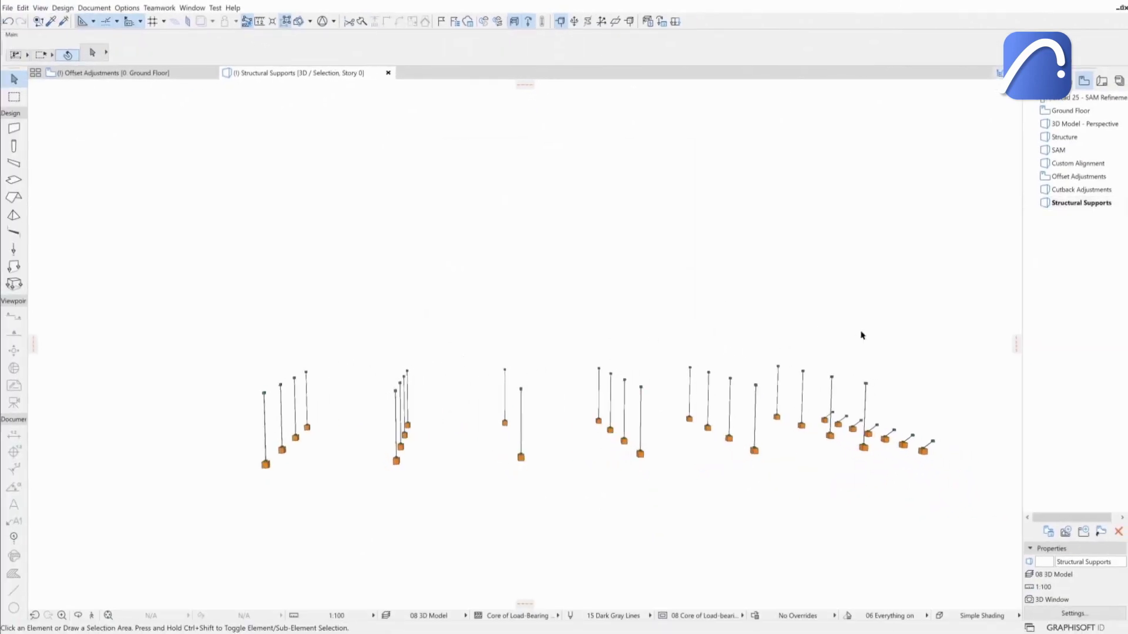